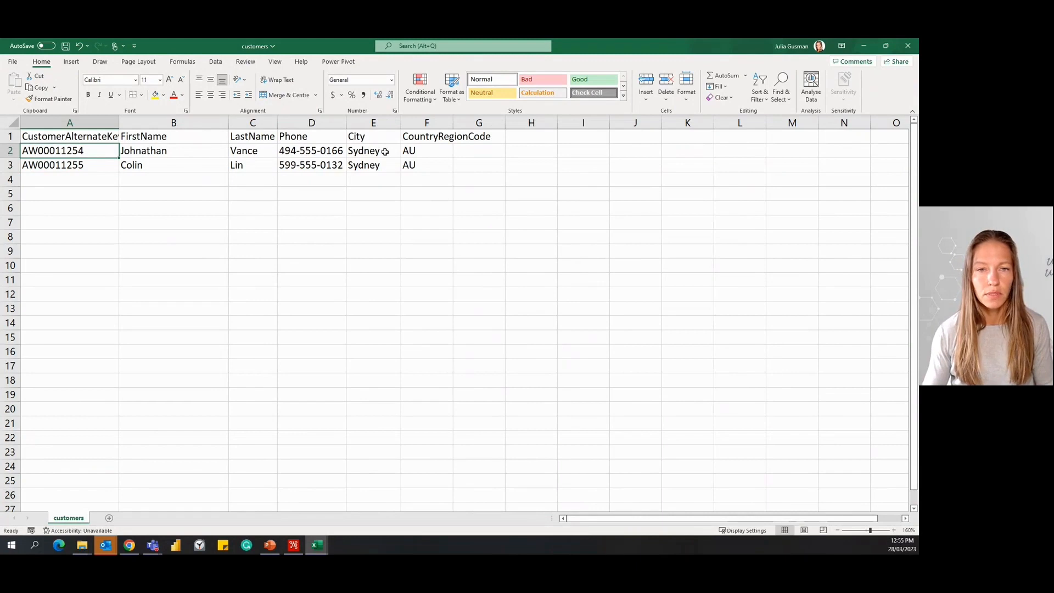
# Change the City value in cell E3 of the customers file to Melbourne and save the file.
pyautogui.click(374, 167)
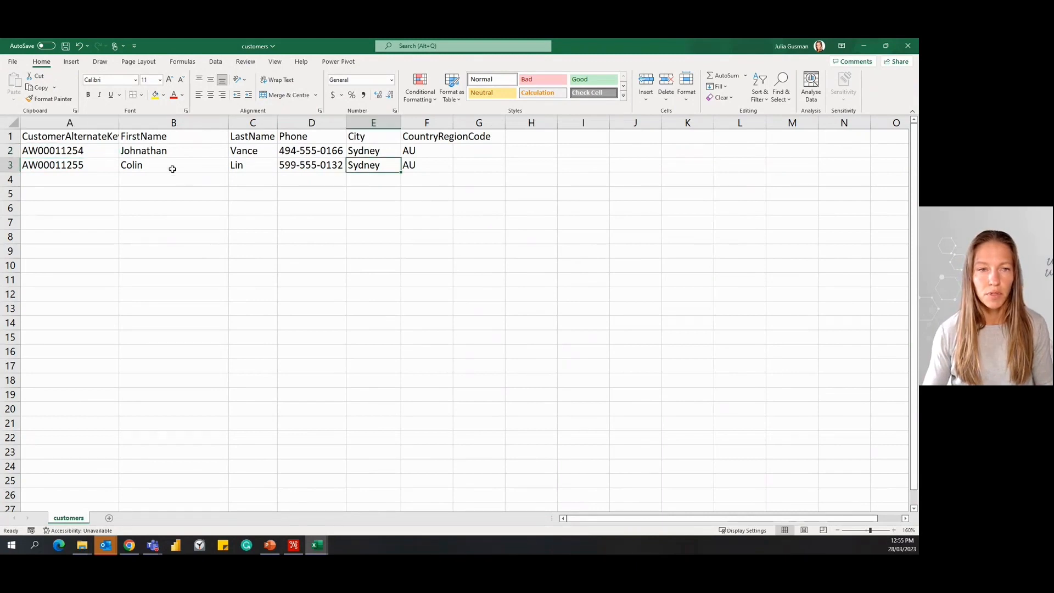
pyautogui.write('mEL')
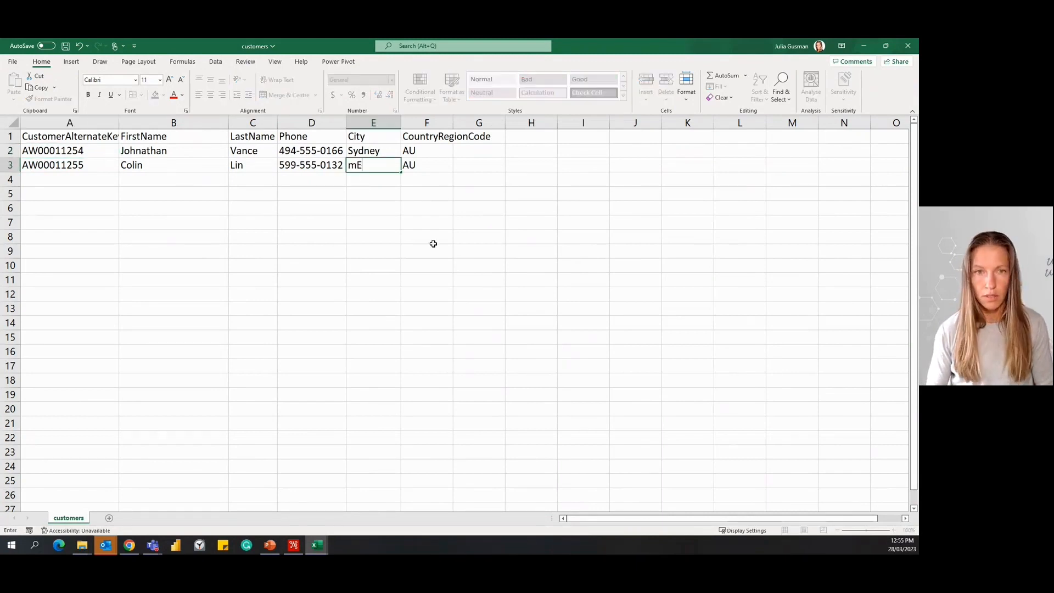
pyautogui.press('BackSpace')
pyautogui.press('BackSpace')
pyautogui.press('BackSpace')
pyautogui.write('Melbou')
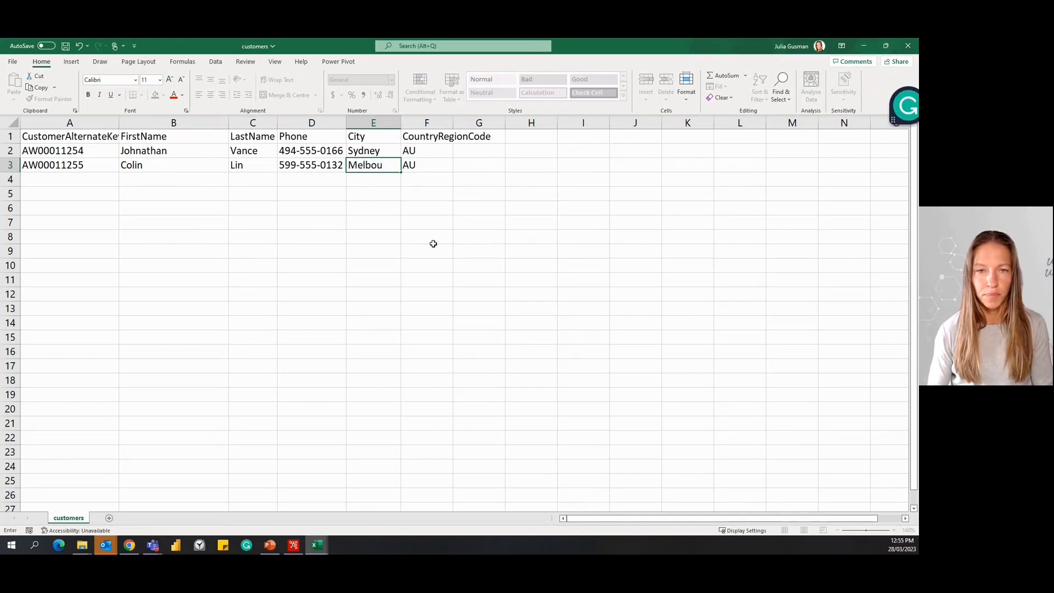
pyautogui.write('rne')
pyautogui.press('Return')
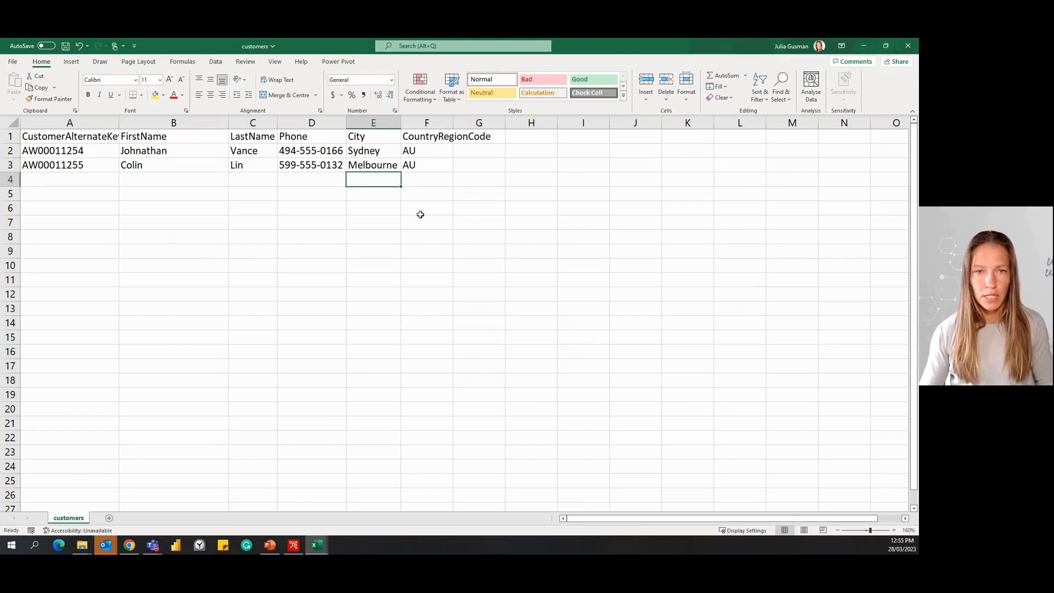
pyautogui.hotkey('ctrl', 's')
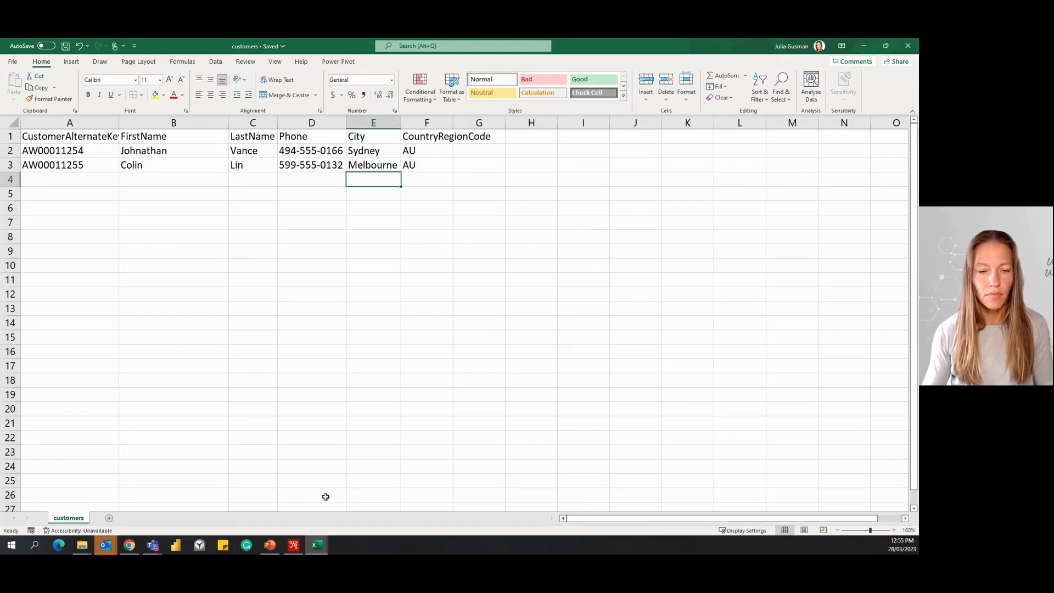
# Switch to the Snowflake worksheet in Chrome and run only the SELECT * FROM DIM_CUSTOMER query.
pyautogui.click(130, 546)
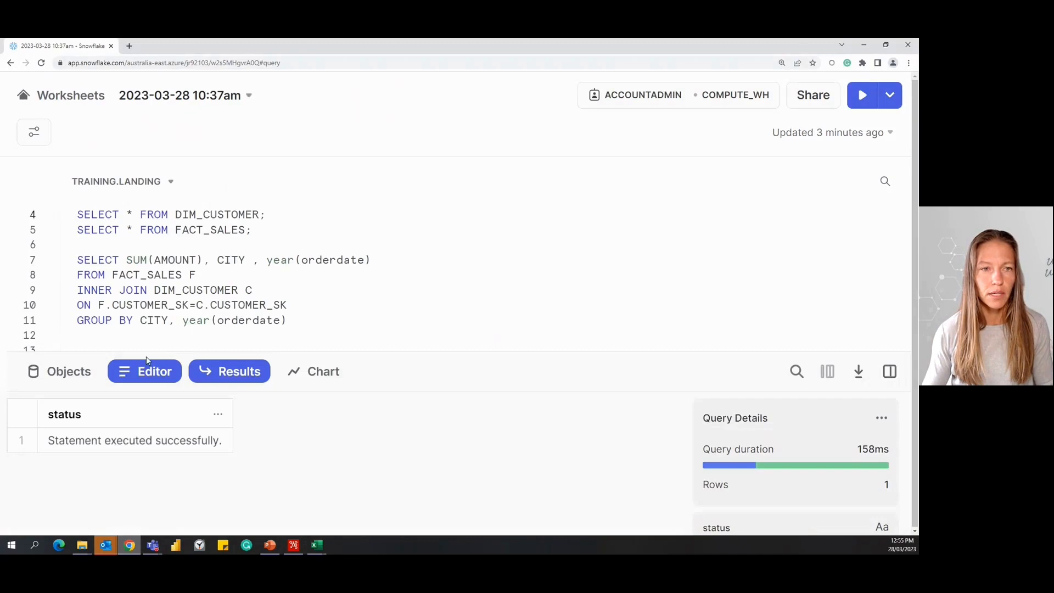
pyautogui.moveTo(269, 218); pyautogui.dragTo(42, 198)
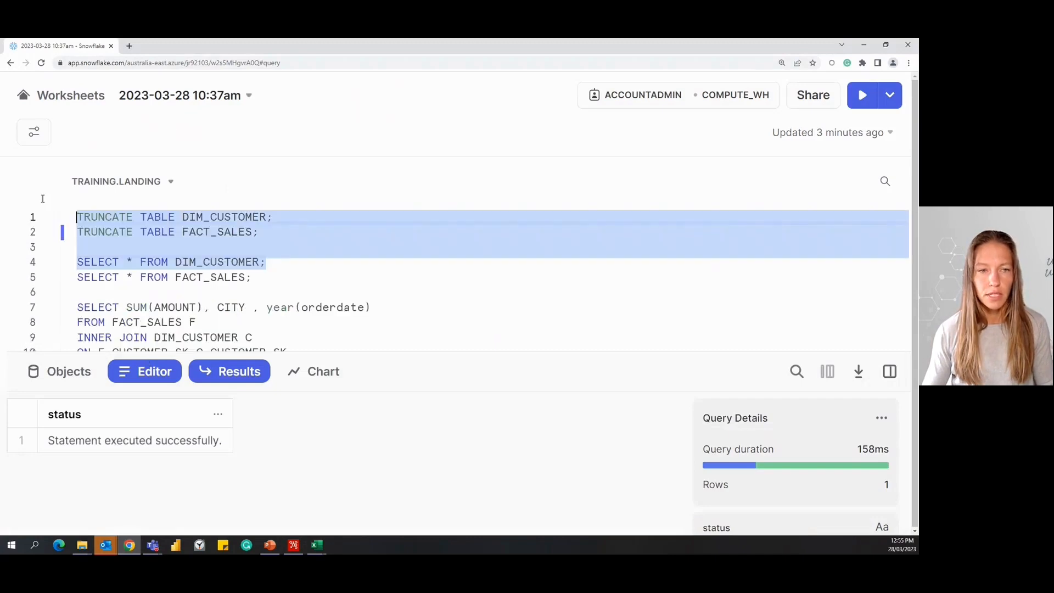
pyautogui.click(149, 248)
pyautogui.moveTo(268, 263); pyautogui.dragTo(67, 266)
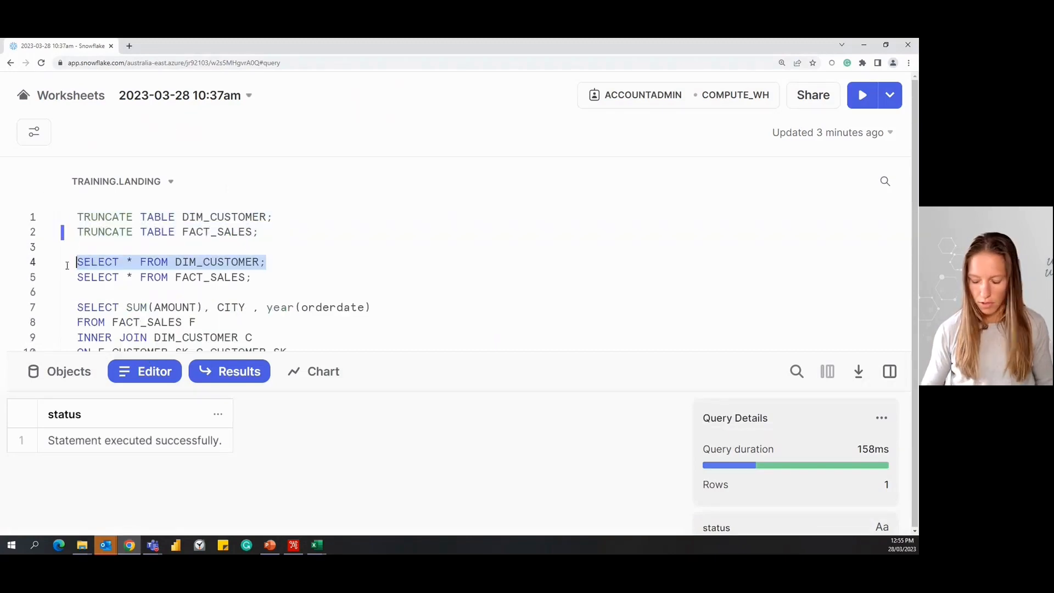
pyautogui.hotkey('ctrl', 'Return')
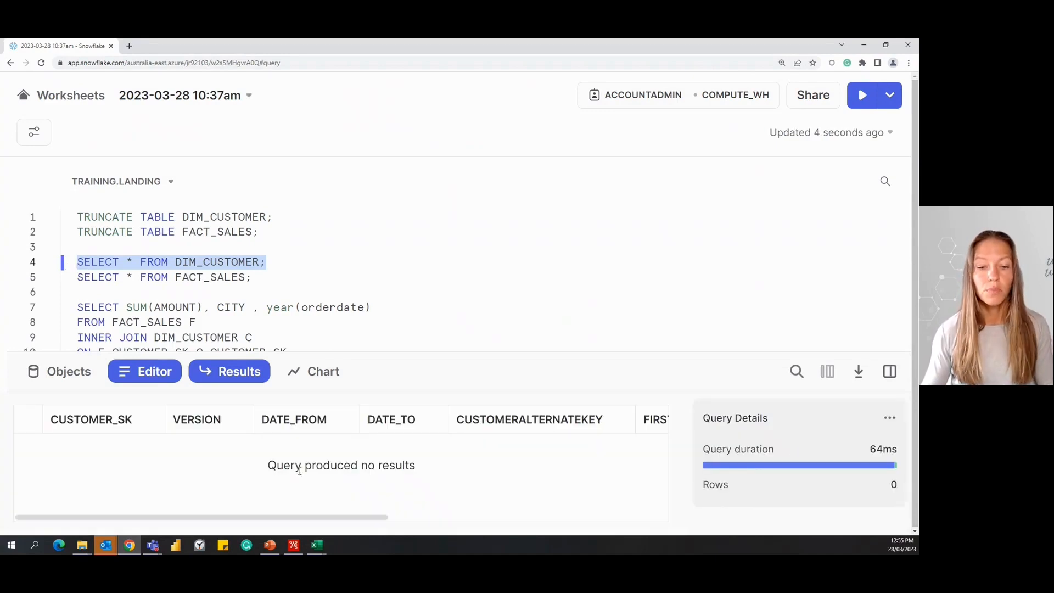
# Switch to Spoon and preview up to 1000 rows of the CSV file input in DEMO_DIM_CUSTOMER, then close its settings.
pyautogui.click(295, 545)
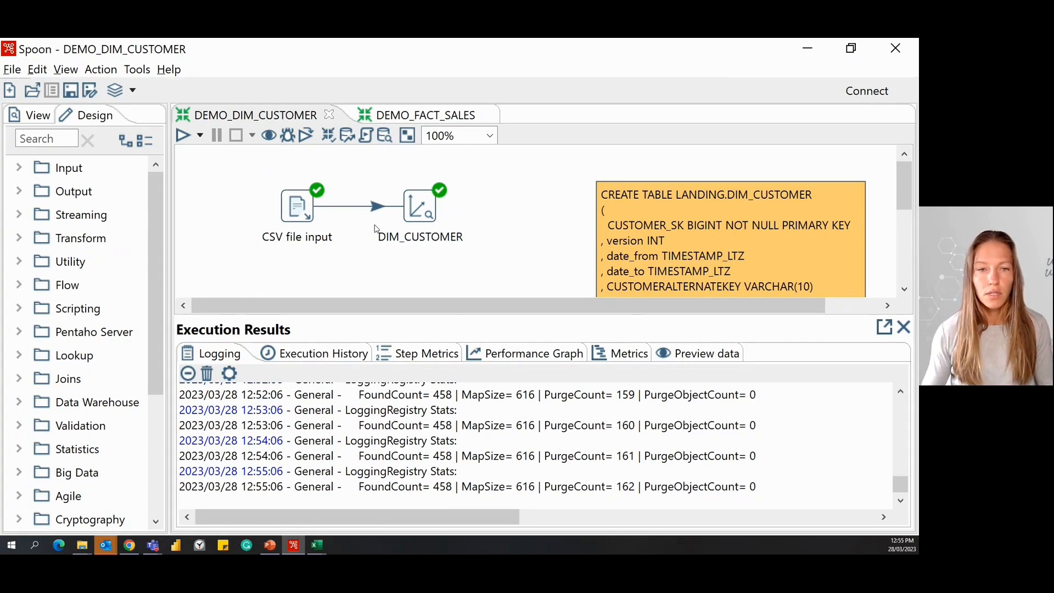
pyautogui.doubleClick(299, 212)
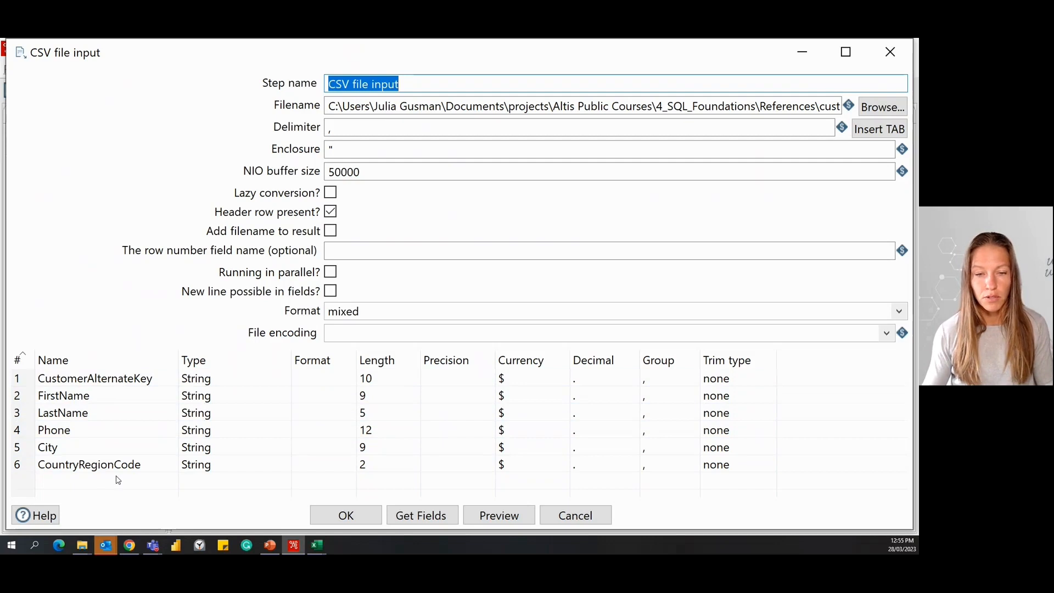
pyautogui.click(497, 519)
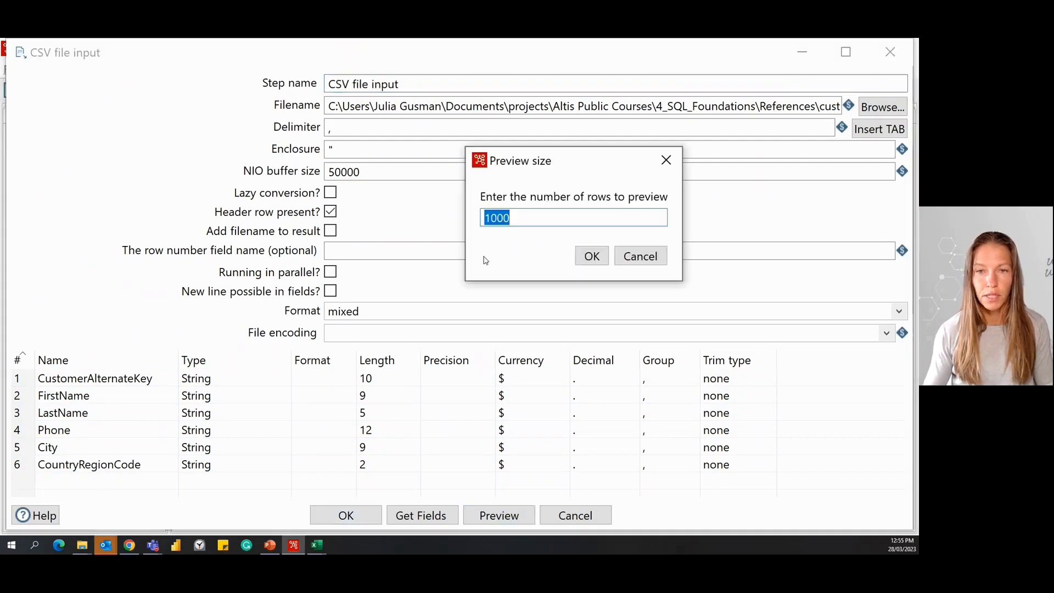
pyautogui.click(582, 257)
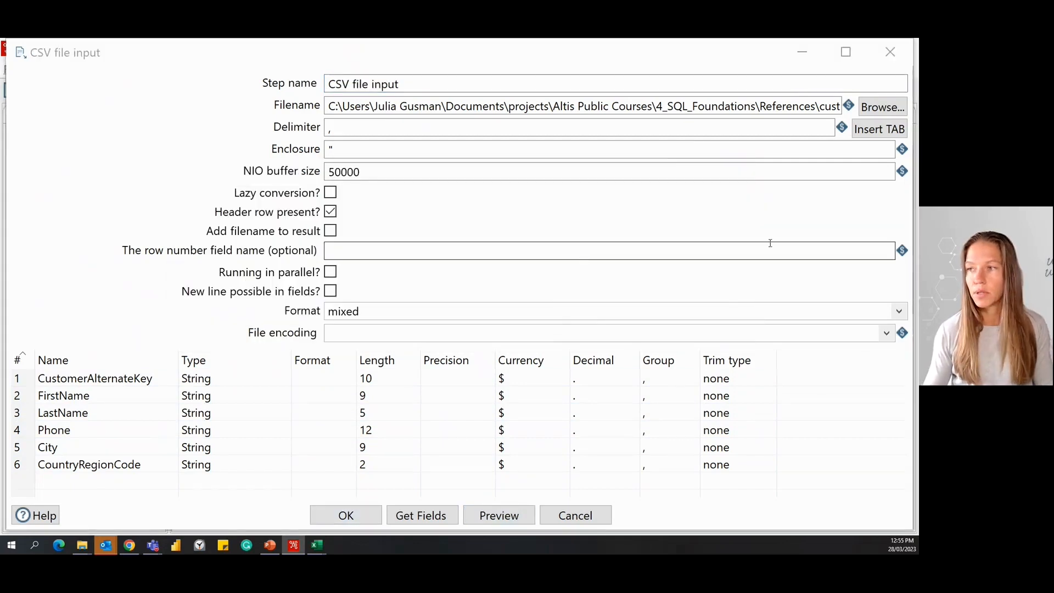
pyautogui.moveTo(571, 552); pyautogui.dragTo(686, 82)
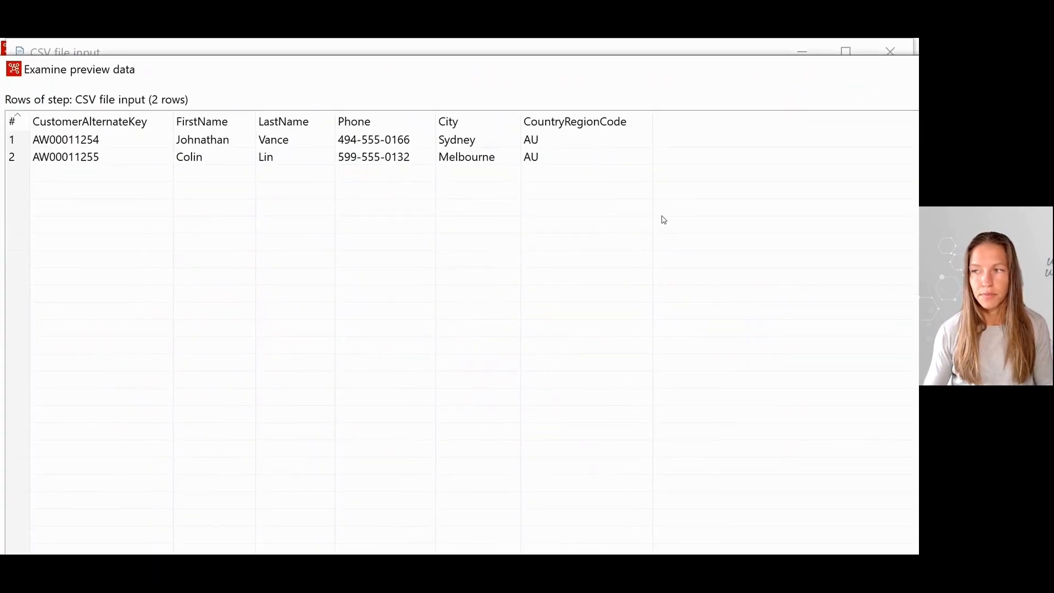
pyautogui.press('Escape')
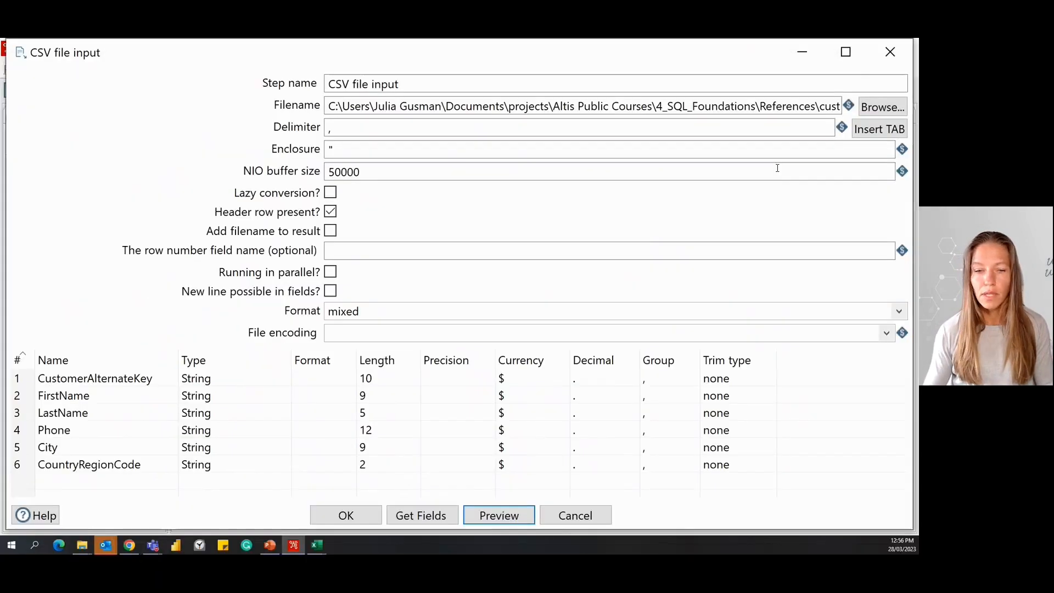
pyautogui.click(355, 520)
# Review the DIM_CUSTOMER step's lookup key, update fields, technical key and date range settings, and accept them.
pyautogui.doubleClick(433, 215)
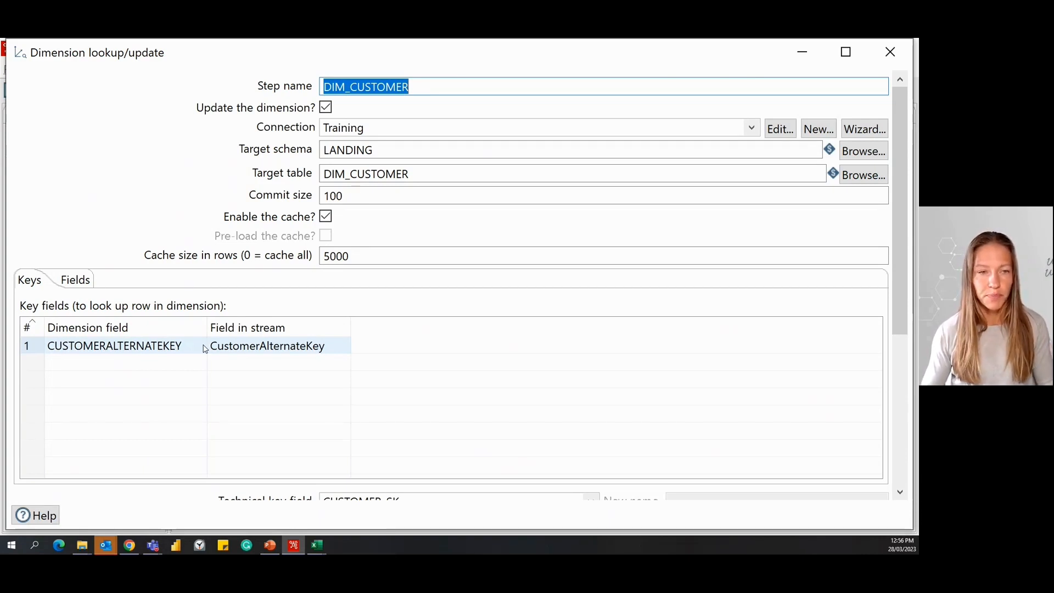
pyautogui.click(78, 281)
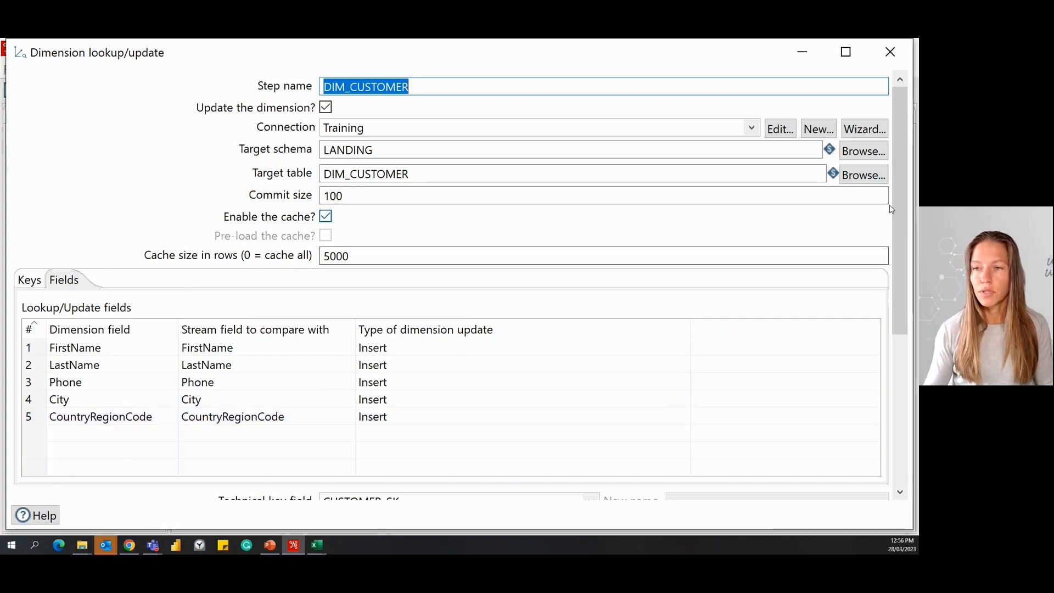
pyautogui.moveTo(902, 203); pyautogui.dragTo(901, 352)
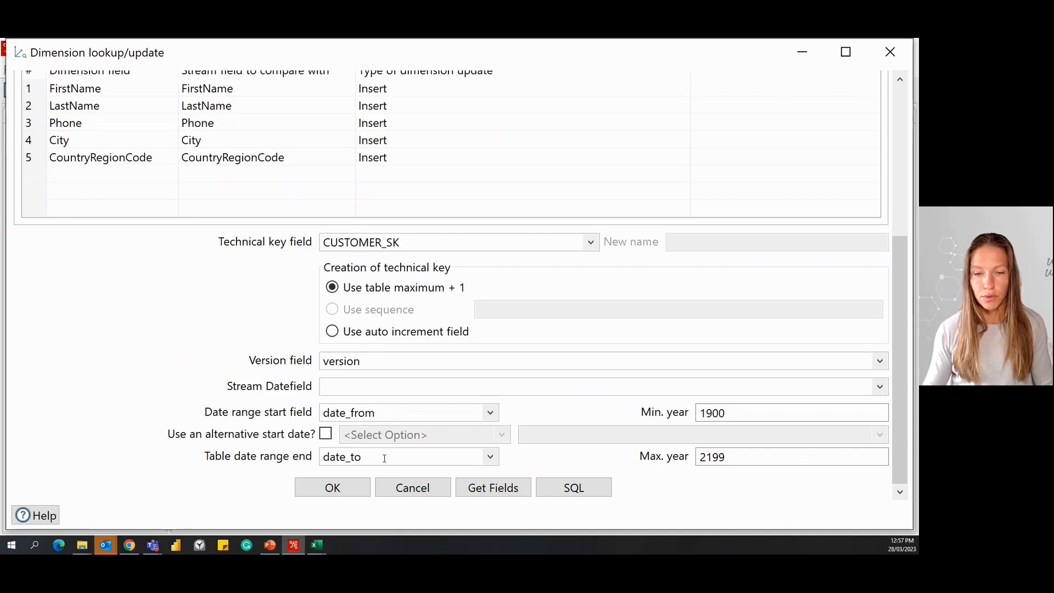
pyautogui.click(324, 489)
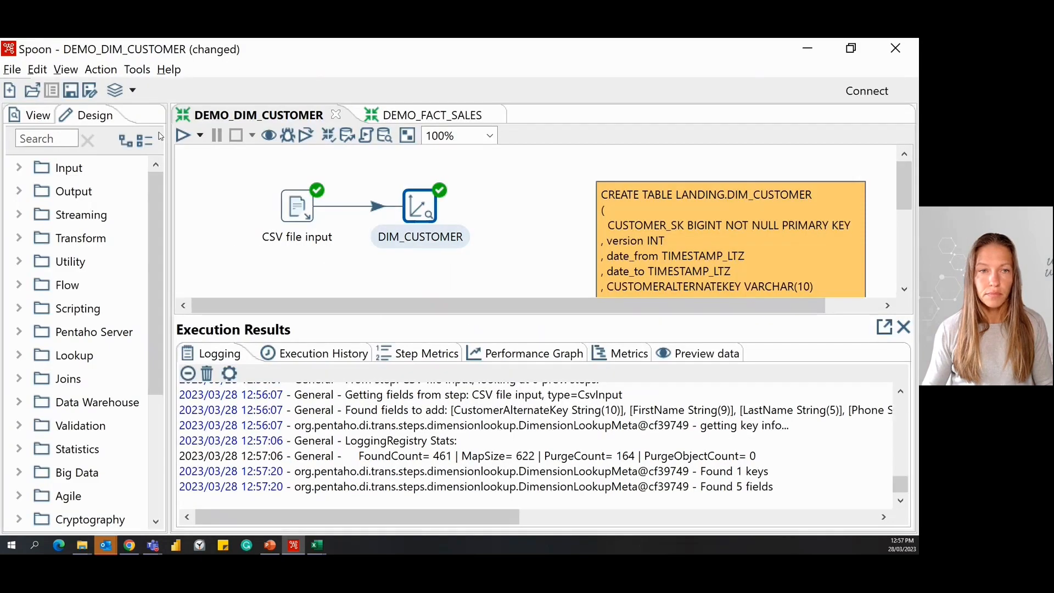
# Run the DEMO_DIM_CUSTOMER transformation with the Pentaho local configuration, saving the transformation when asked.
pyautogui.click(186, 138)
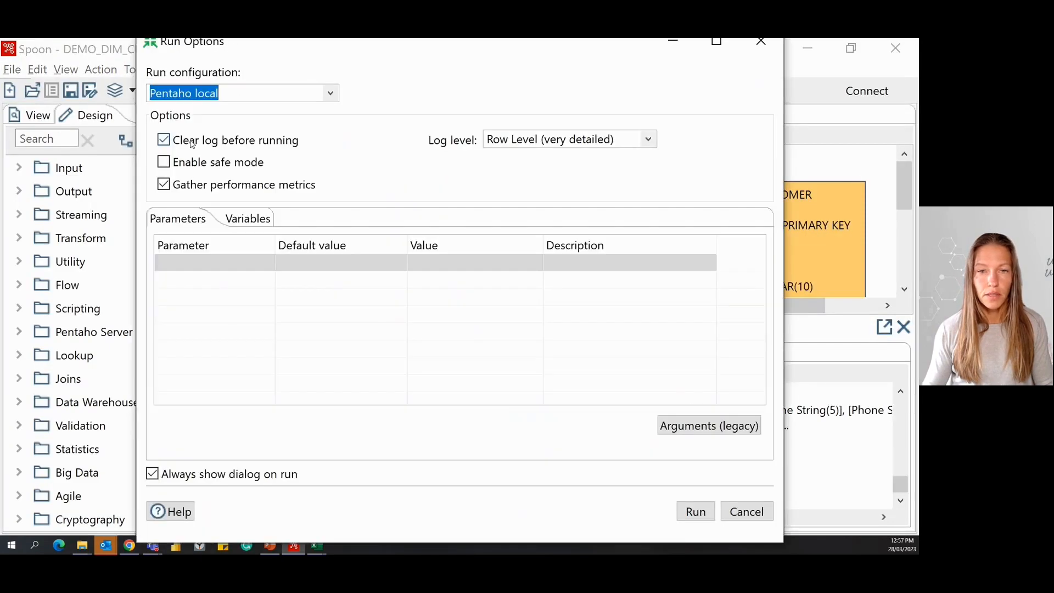
pyautogui.click(689, 516)
pyautogui.click(603, 328)
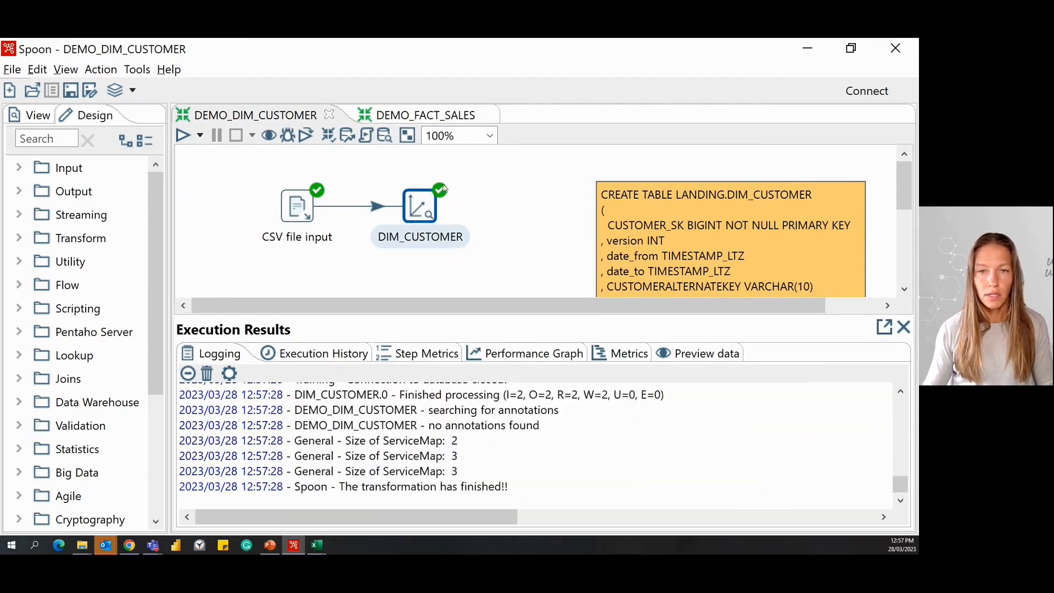
# Switch to Snowflake, rerun the DIM_CUSTOMER query and enlarge the results area to examine the surrogate keys, versions and date ranges.
pyautogui.click(130, 546)
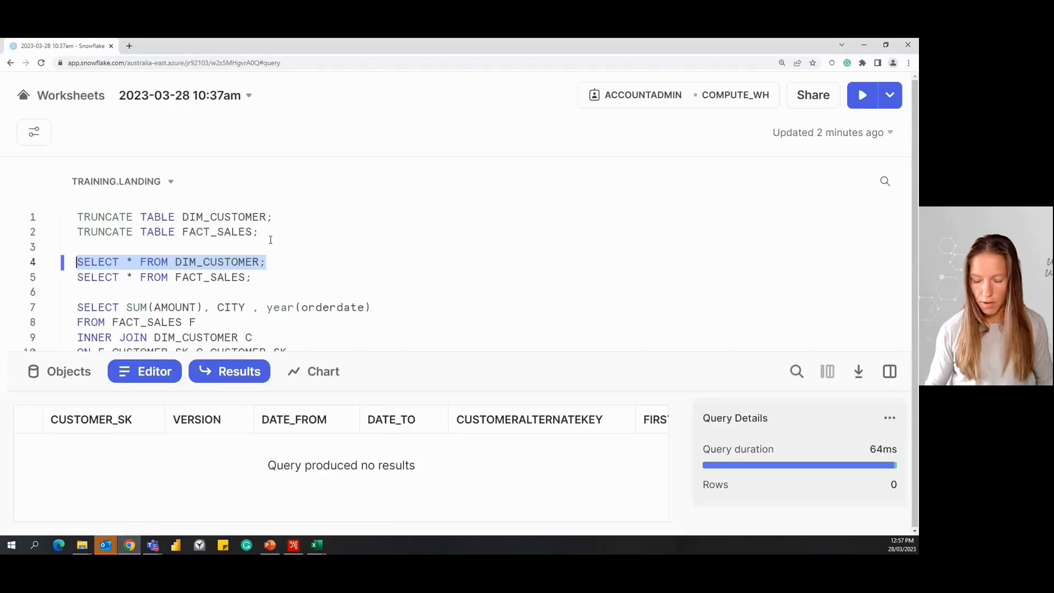
pyautogui.hotkey('ctrl', 'Return')
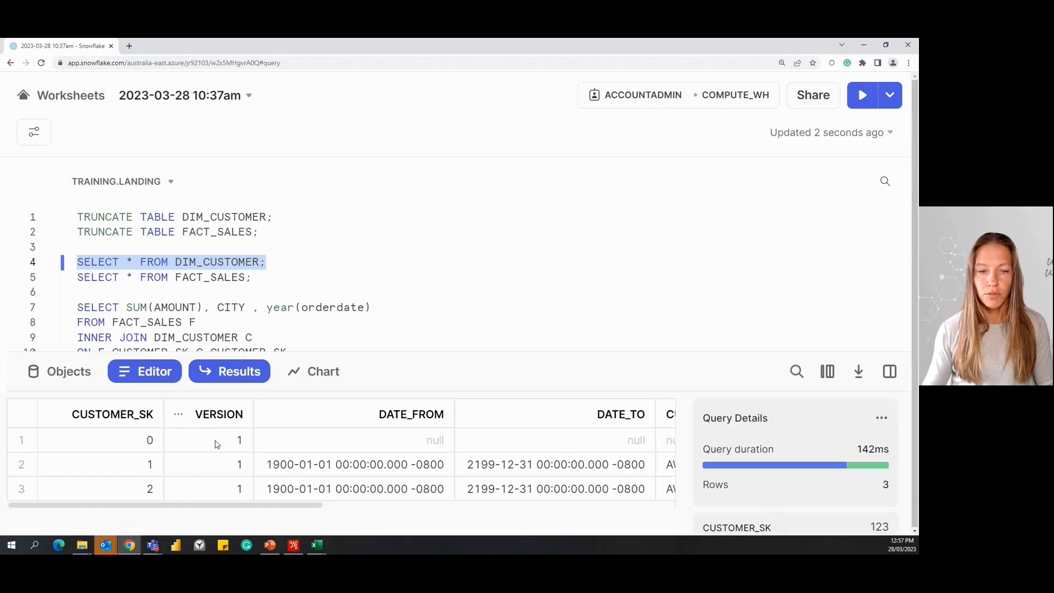
pyautogui.click(890, 371)
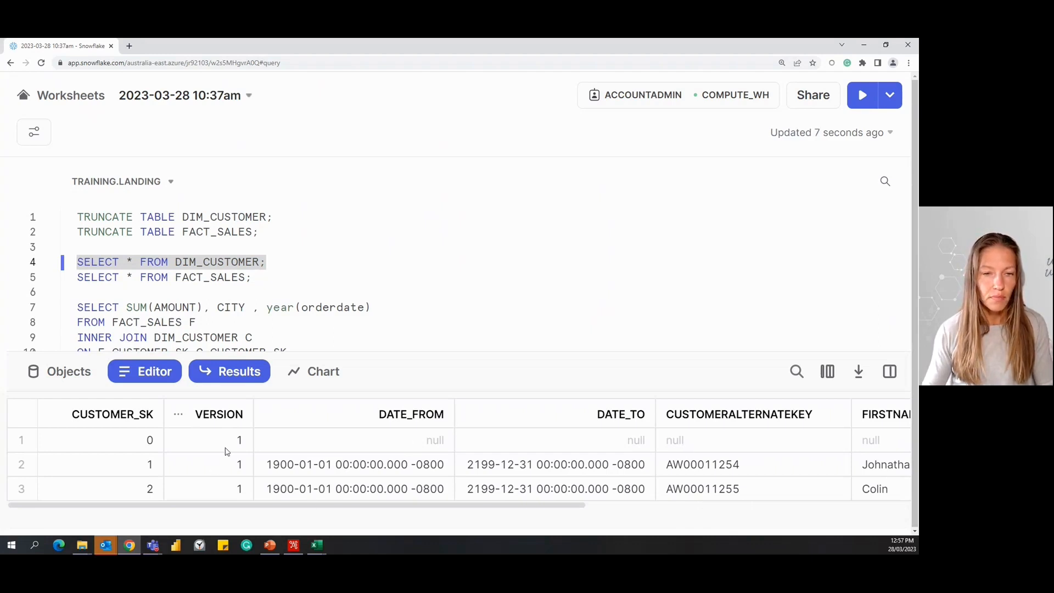
pyautogui.moveTo(360, 352); pyautogui.dragTo(363, 280)
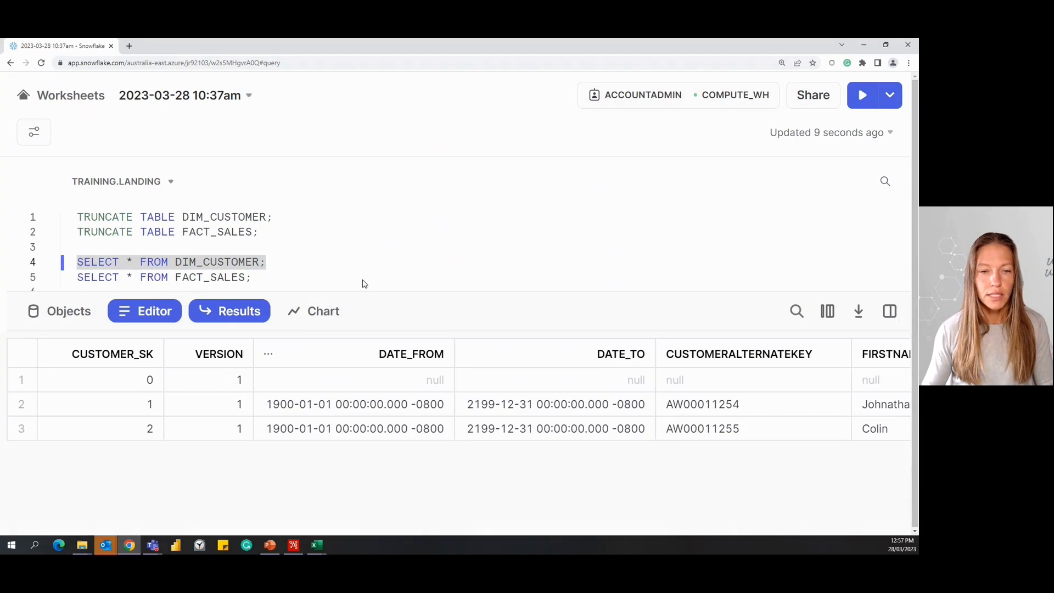
pyautogui.click(141, 431)
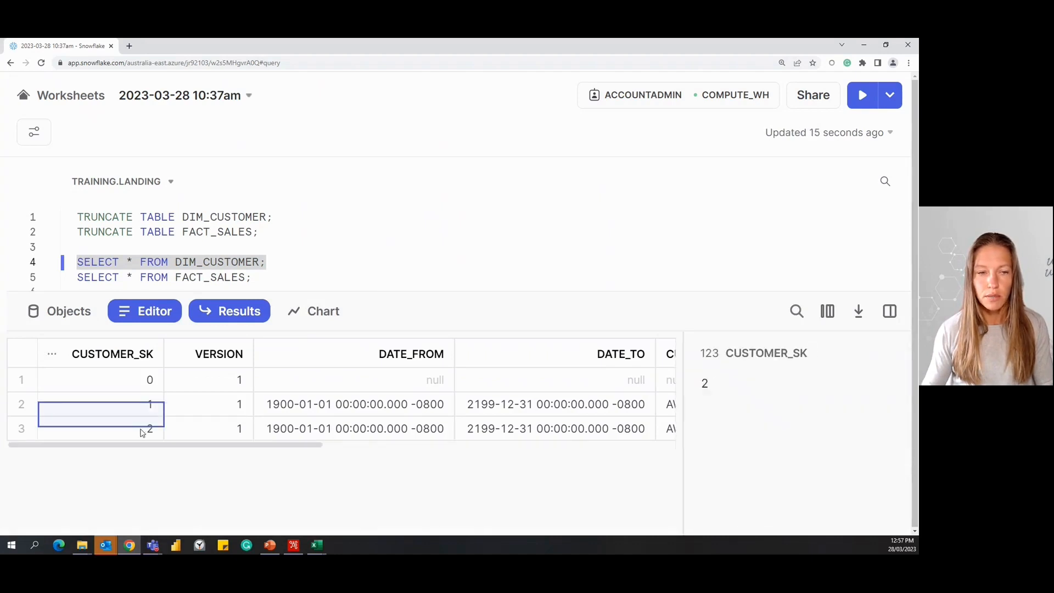
pyautogui.click(890, 311)
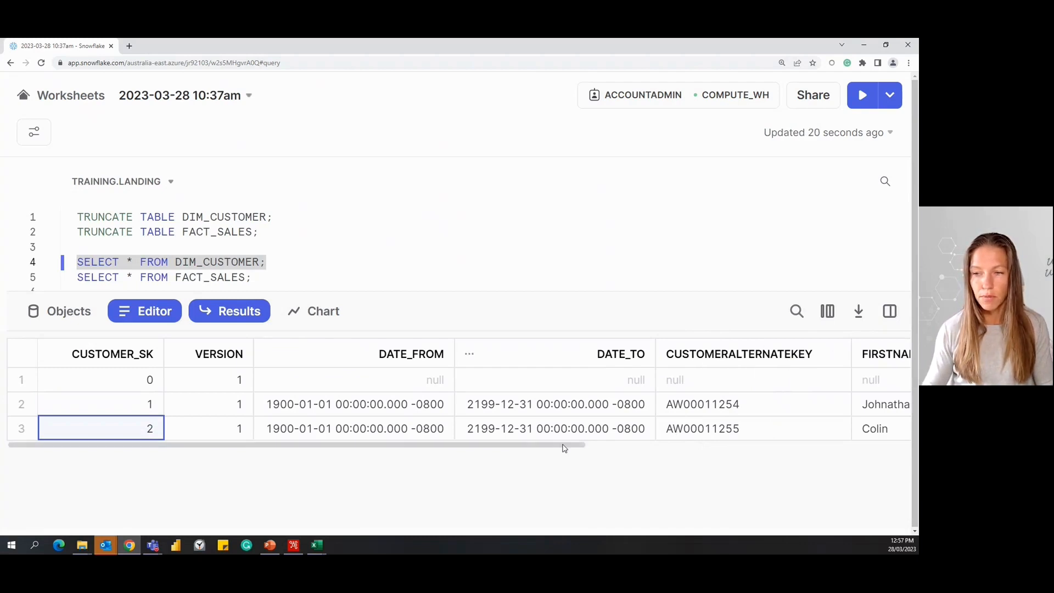
pyautogui.moveTo(562, 445); pyautogui.dragTo(553, 487)
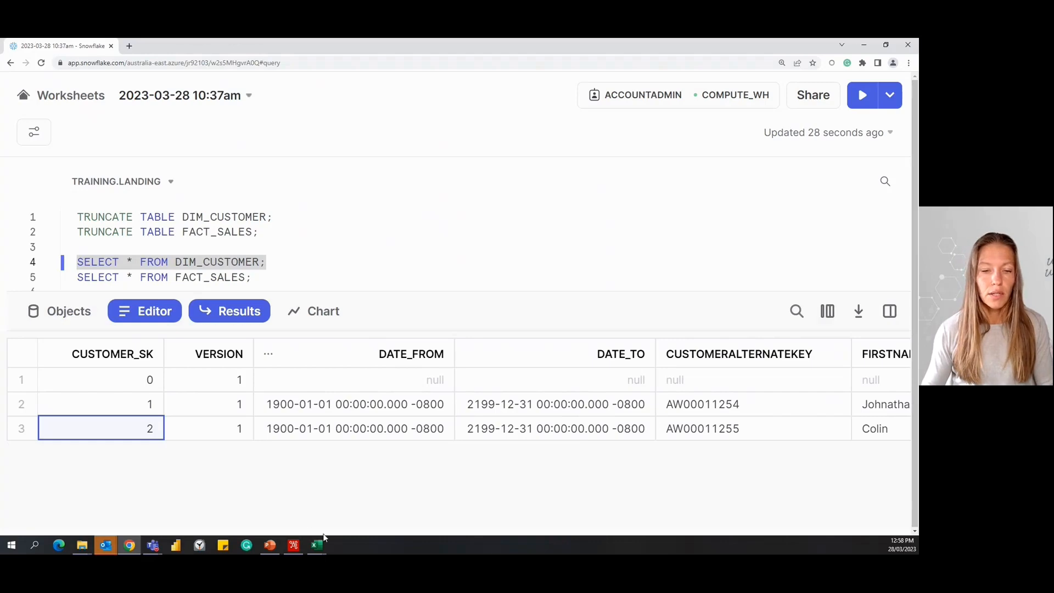
# Switch to the internet_sales file in Excel and look through its customer keys, order dates and amounts.
pyautogui.hotkey('alt', 'Tab')
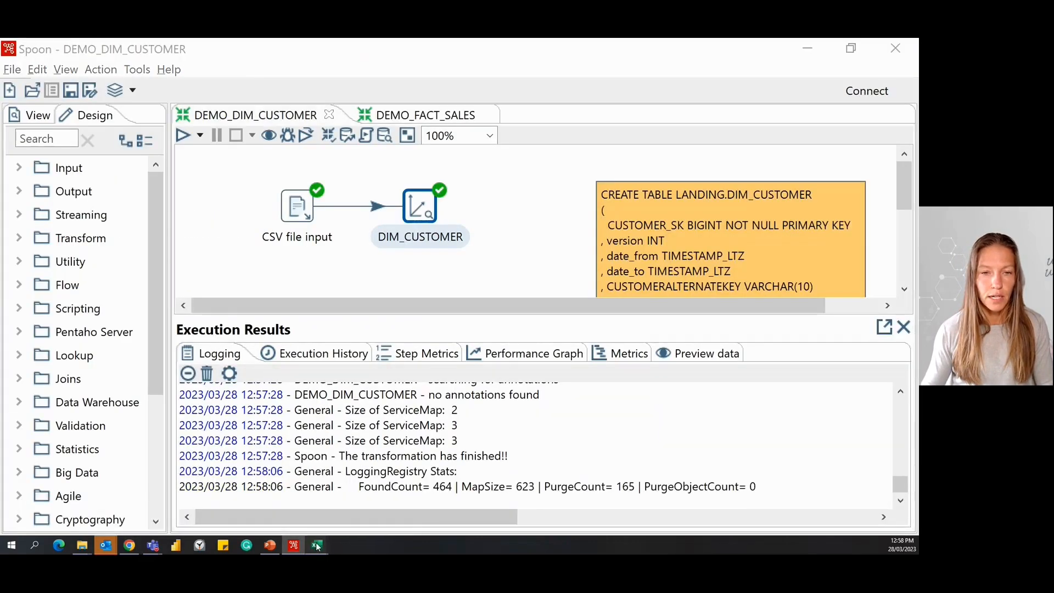
pyautogui.click(315, 544)
pyautogui.click(282, 508)
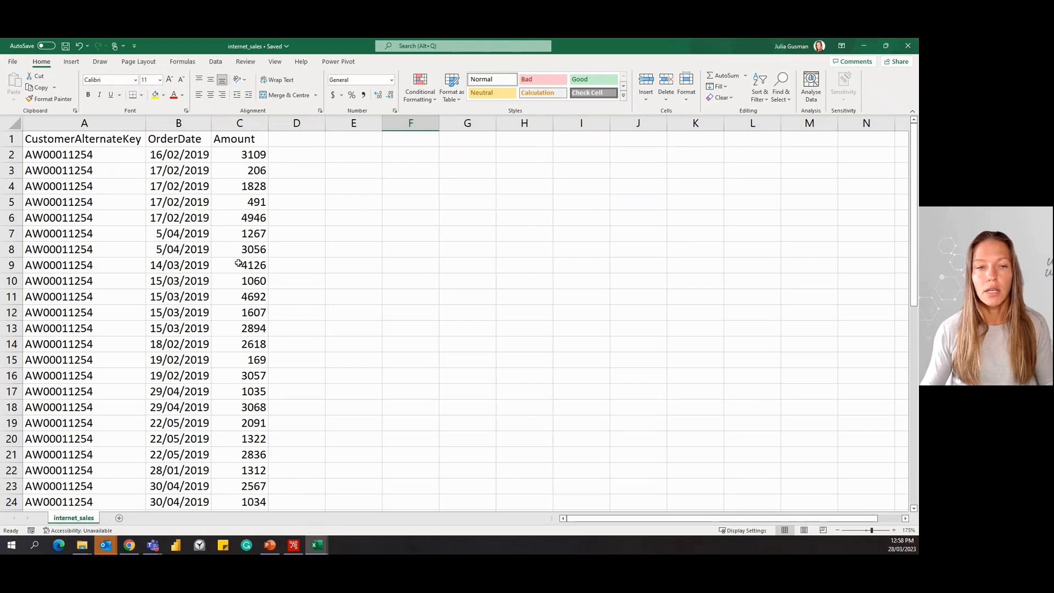
pyautogui.scroll(-11, 365, 329)
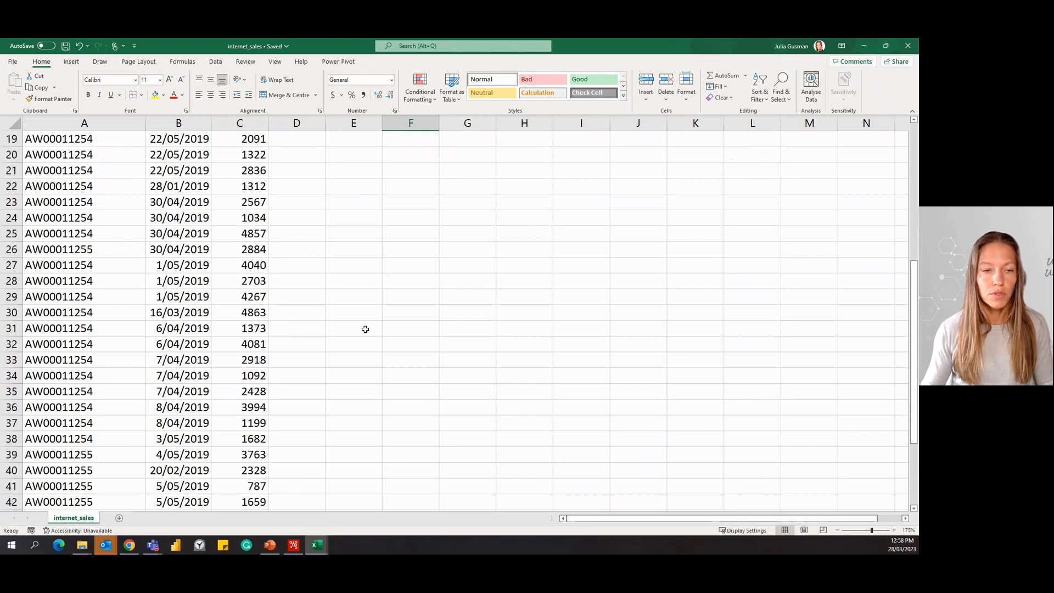
pyautogui.scroll(1, 365, 329)
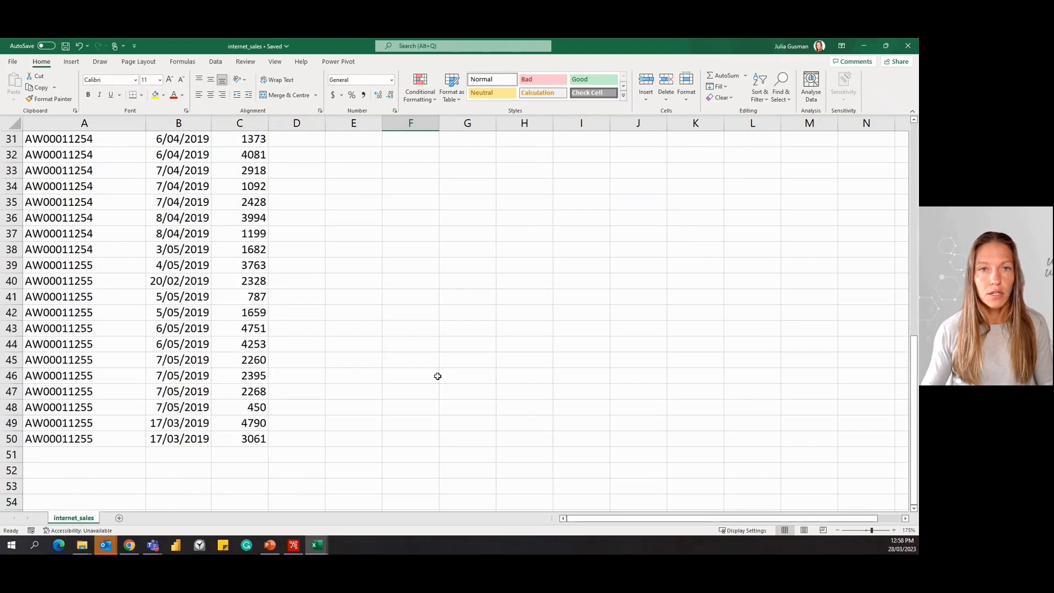
# Switch to the DEMO_FACT_SALES transformation in Pentaho and preview the CSV file input's rows, leaving its settings unaltered.
pyautogui.click(292, 549)
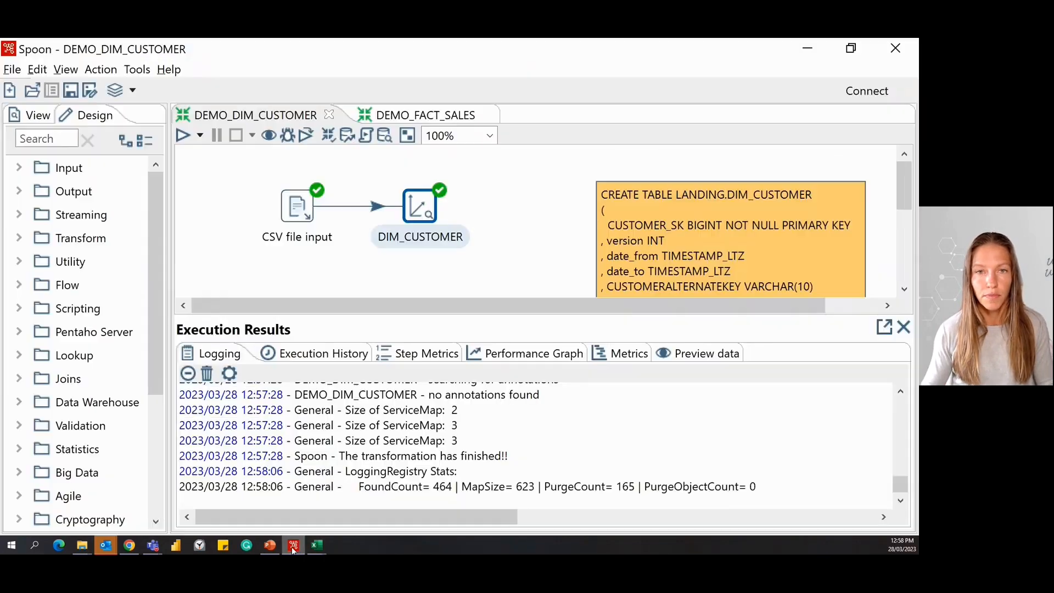
pyautogui.click(441, 117)
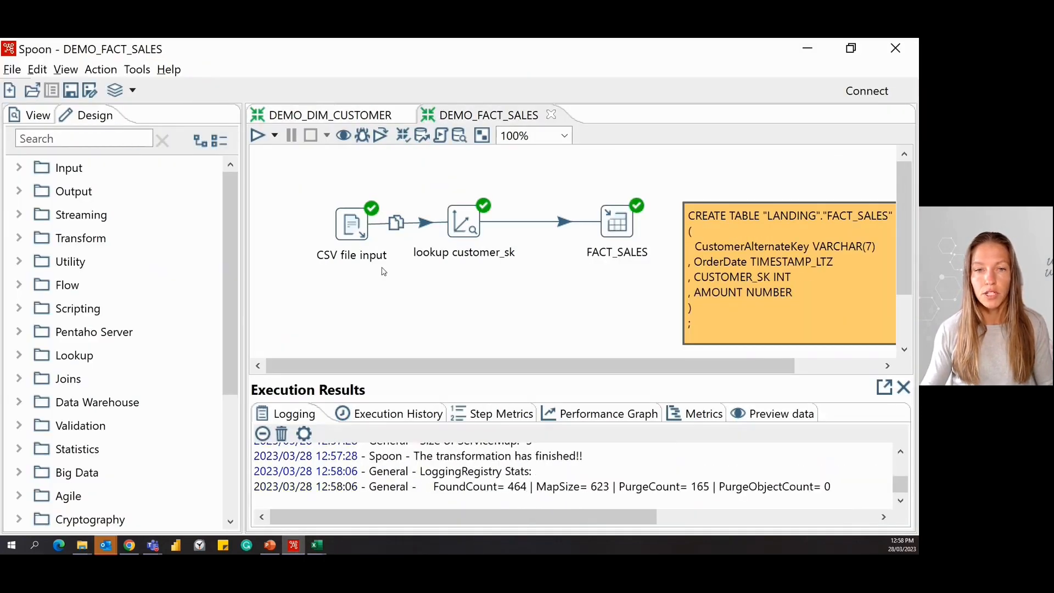
pyautogui.doubleClick(345, 225)
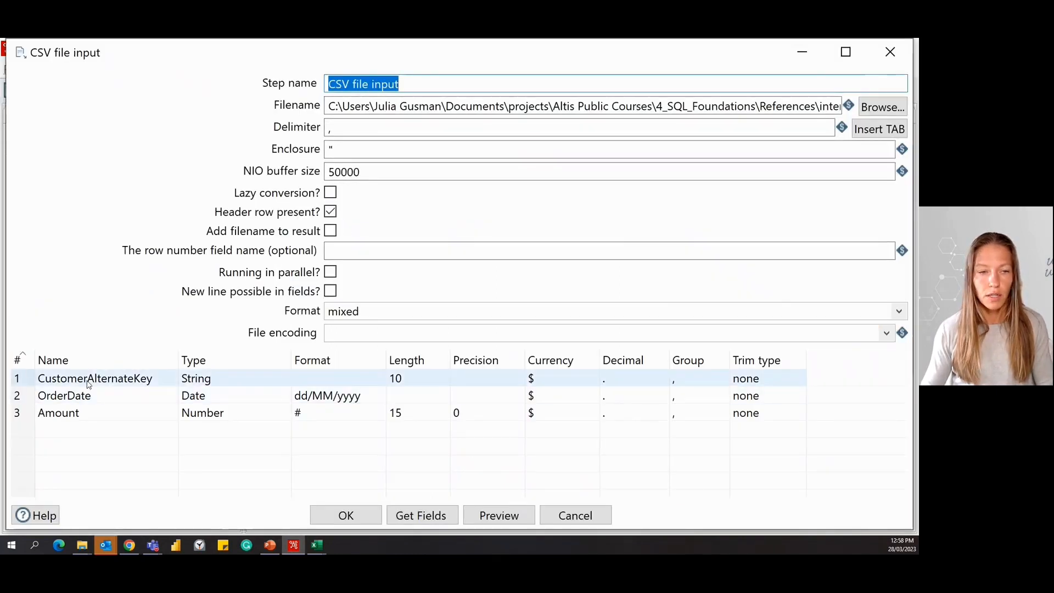
pyautogui.click(499, 516)
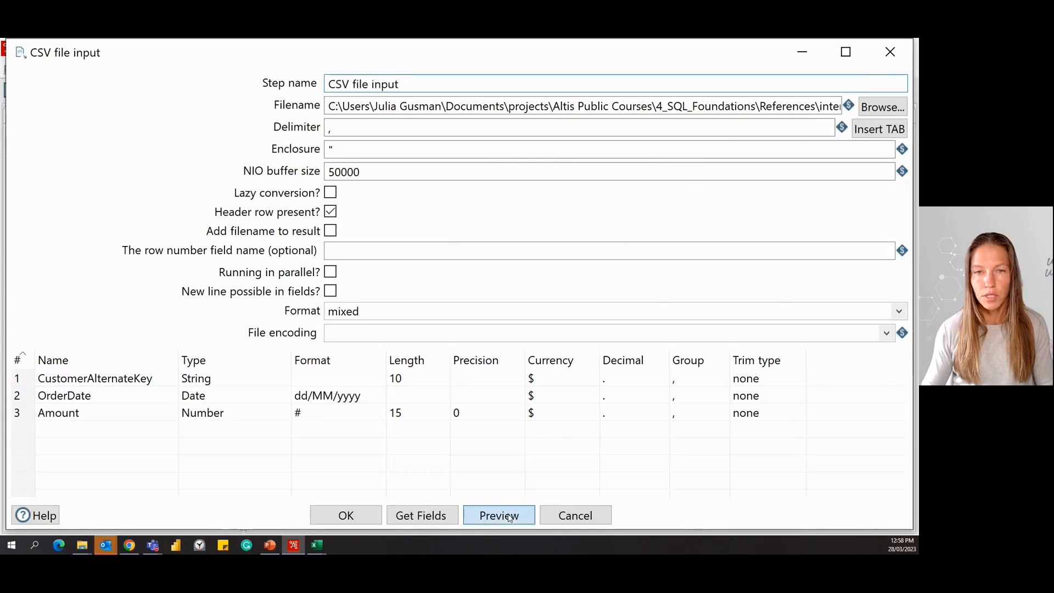
pyautogui.click(592, 256)
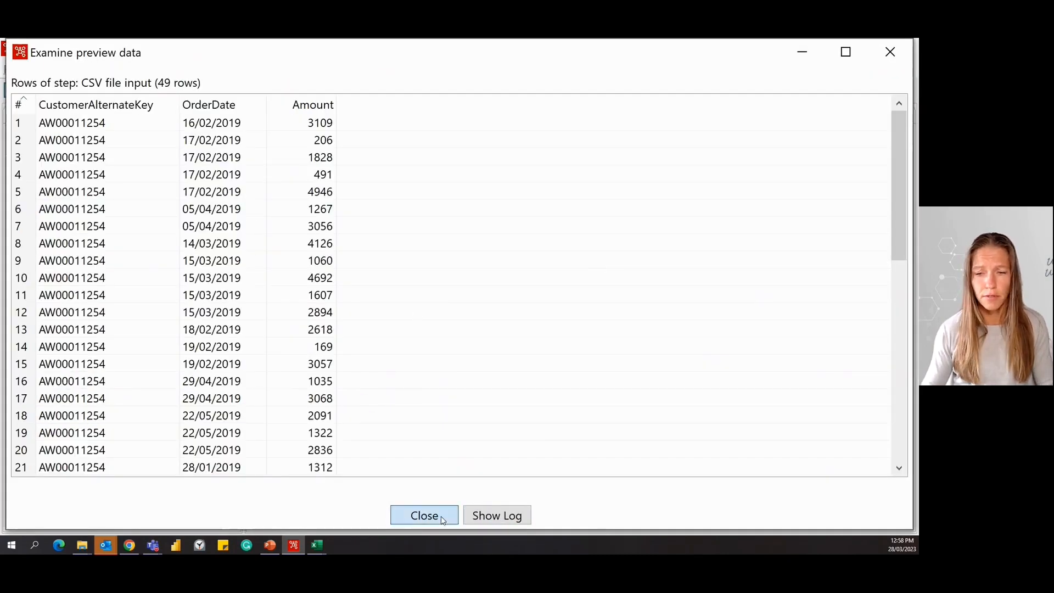
pyautogui.click(441, 518)
pyautogui.click(569, 519)
# Review the lookup customer_sk step's key fields, lookup fields, technical key, stream date field and date range settings, and accept them.
pyautogui.doubleClick(468, 224)
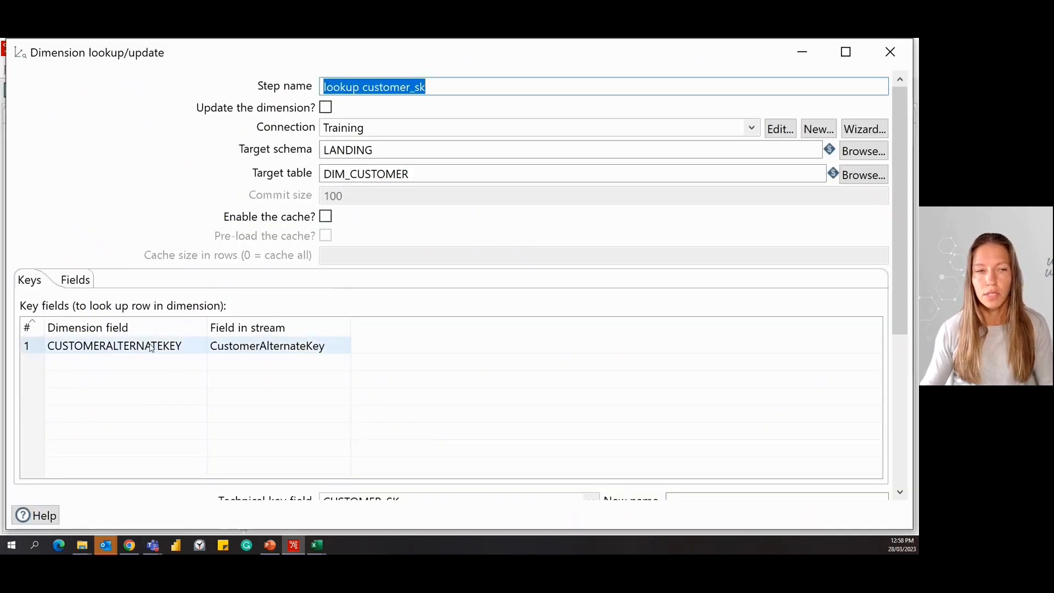
pyautogui.click(76, 280)
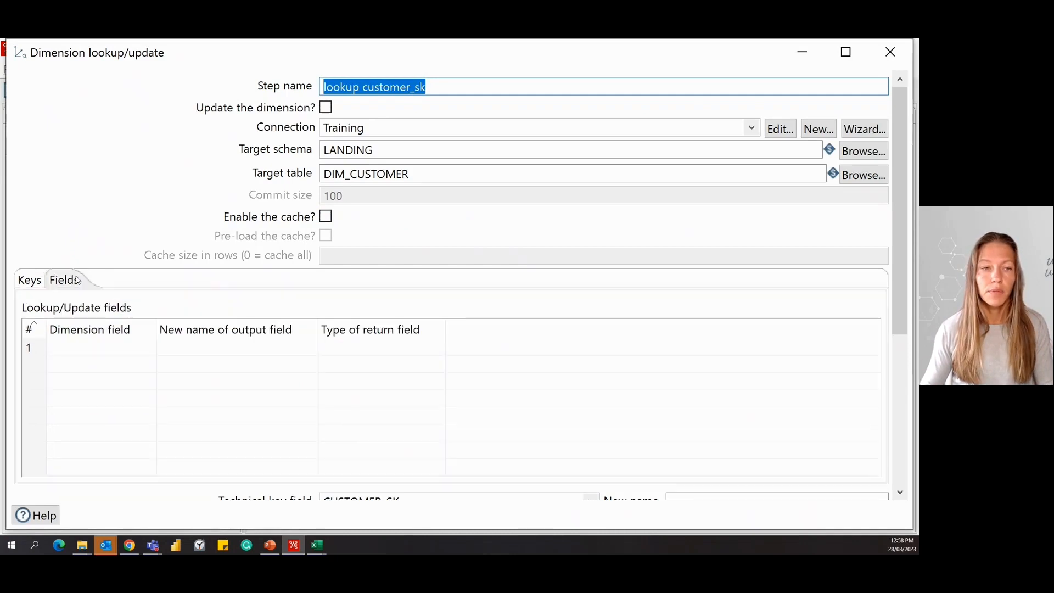
pyautogui.click(28, 281)
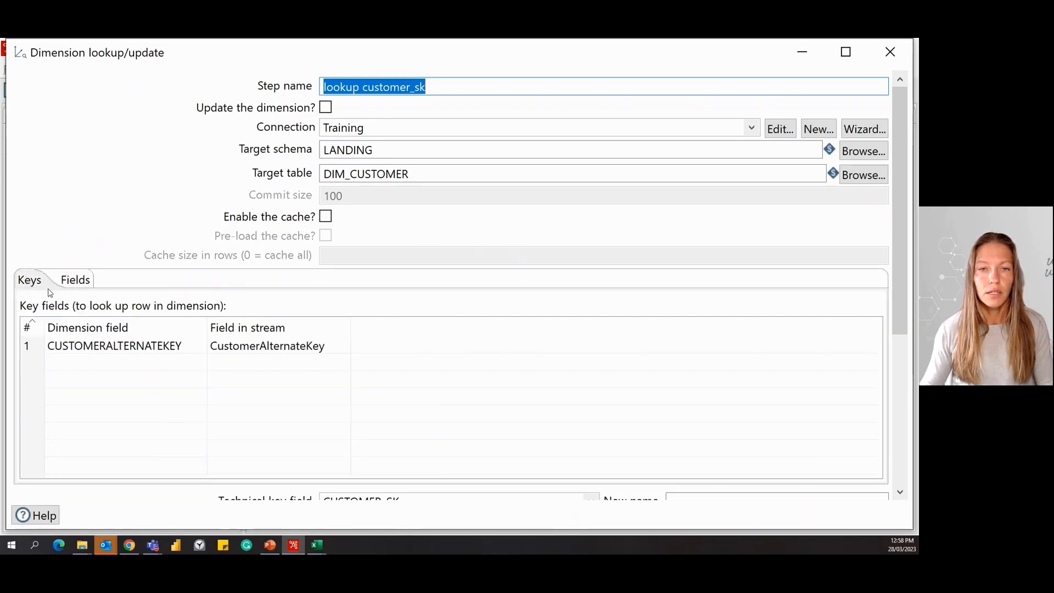
pyautogui.moveTo(896, 189); pyautogui.dragTo(917, 355)
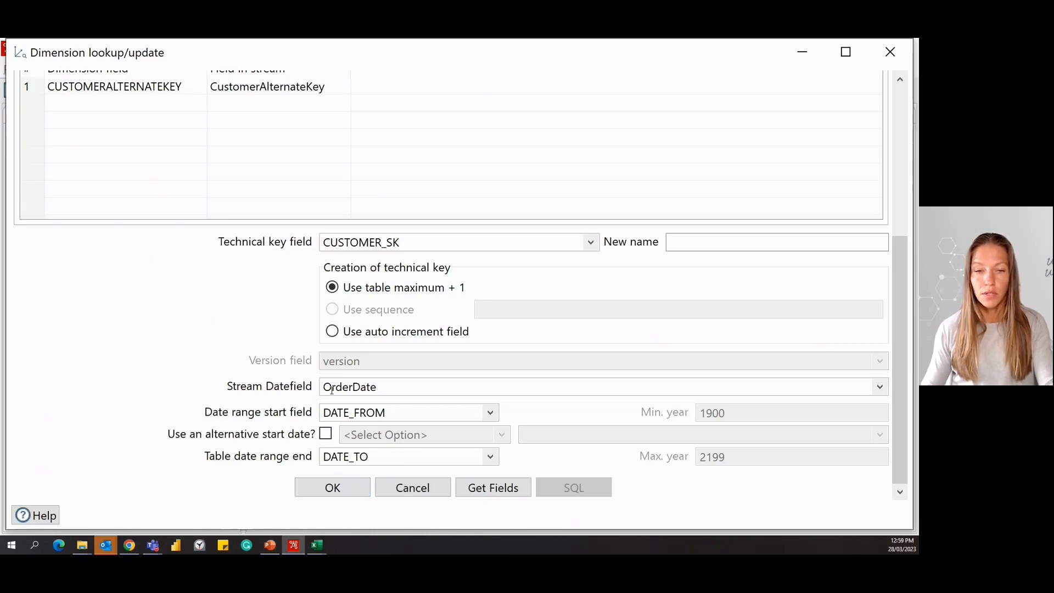
pyautogui.click(329, 493)
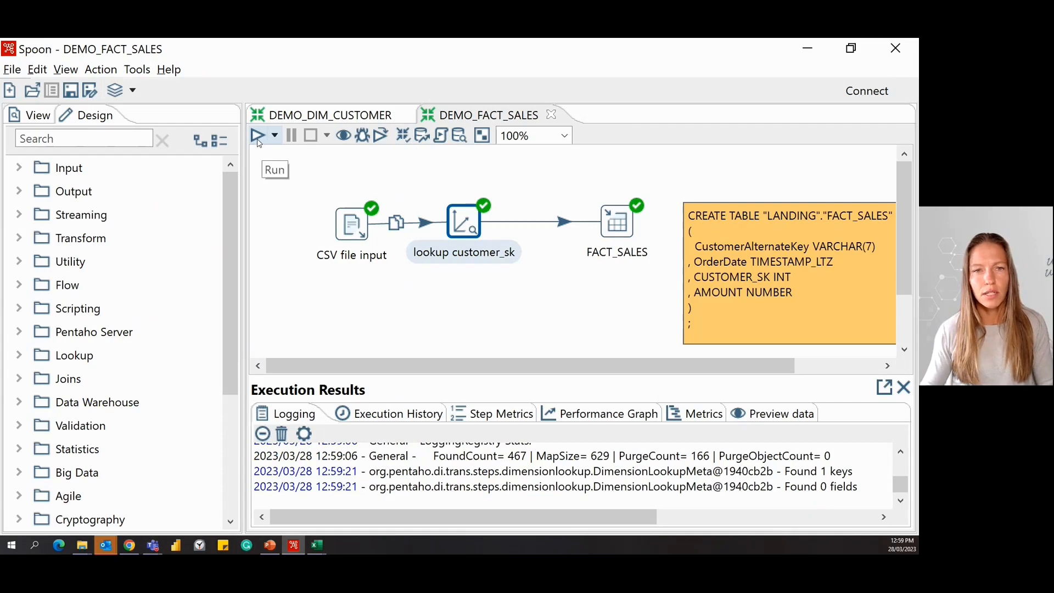
# Run the DEMO_FACT_SALES transformation.
pyautogui.click(258, 135)
pyautogui.click(701, 522)
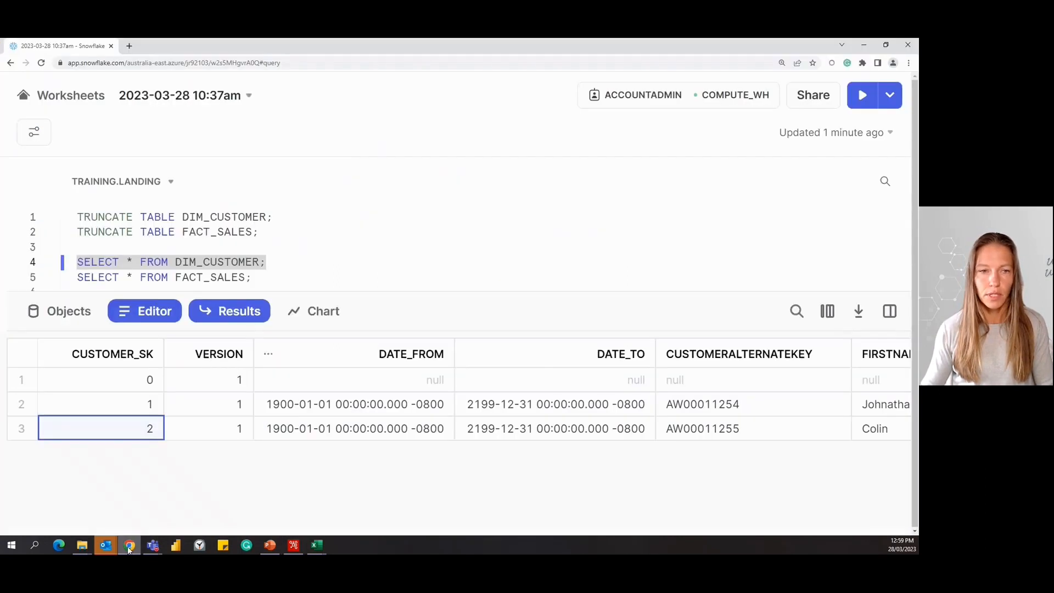
# Switch to Snowflake, run SELECT * FROM FACT_SALES and examine the order dates, customer keys, surrogate keys and amounts.
pyautogui.click(129, 544)
pyautogui.moveTo(269, 281); pyautogui.dragTo(77, 270)
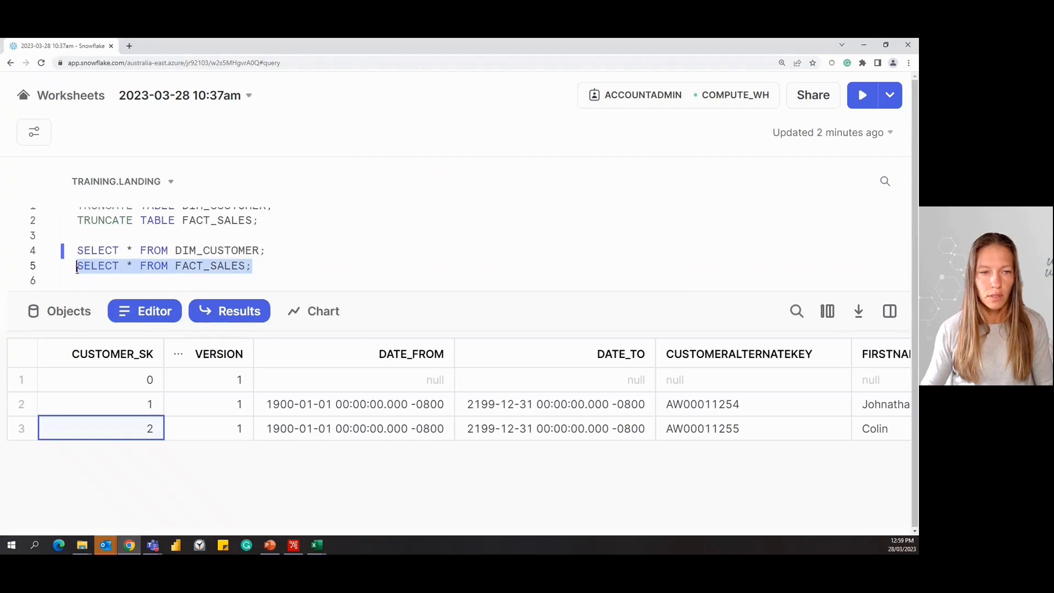
pyautogui.hotkey('ctrl', 'Return')
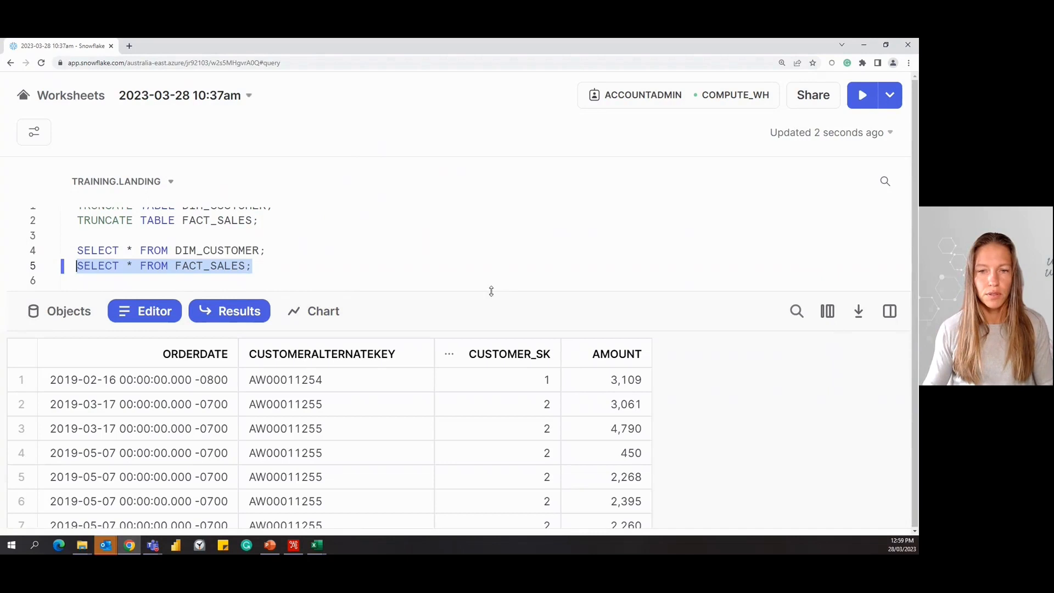
pyautogui.scroll(-10, 485, 374)
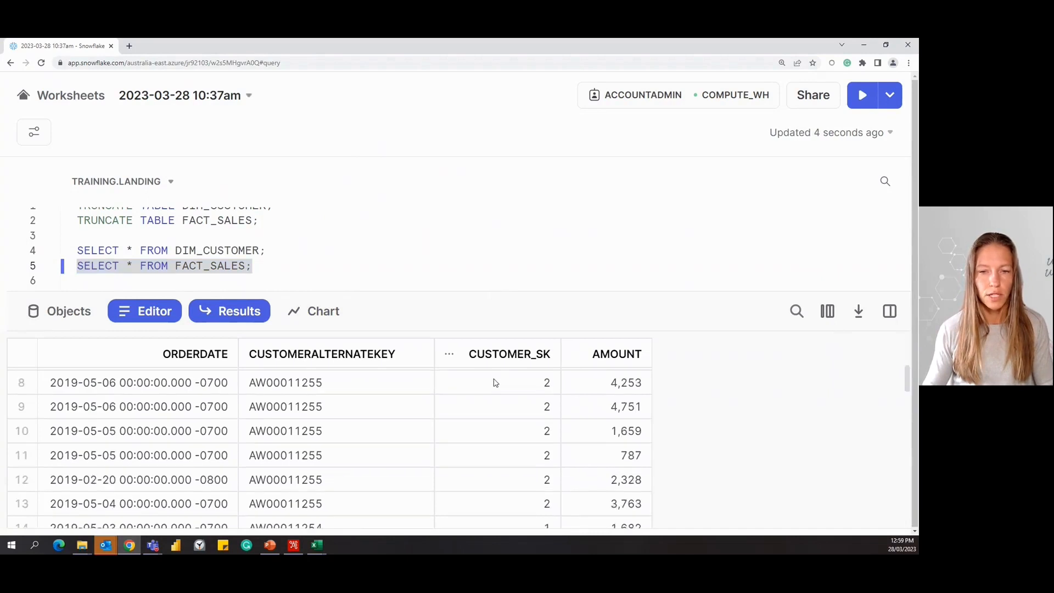
pyautogui.scroll(-4, 508, 430)
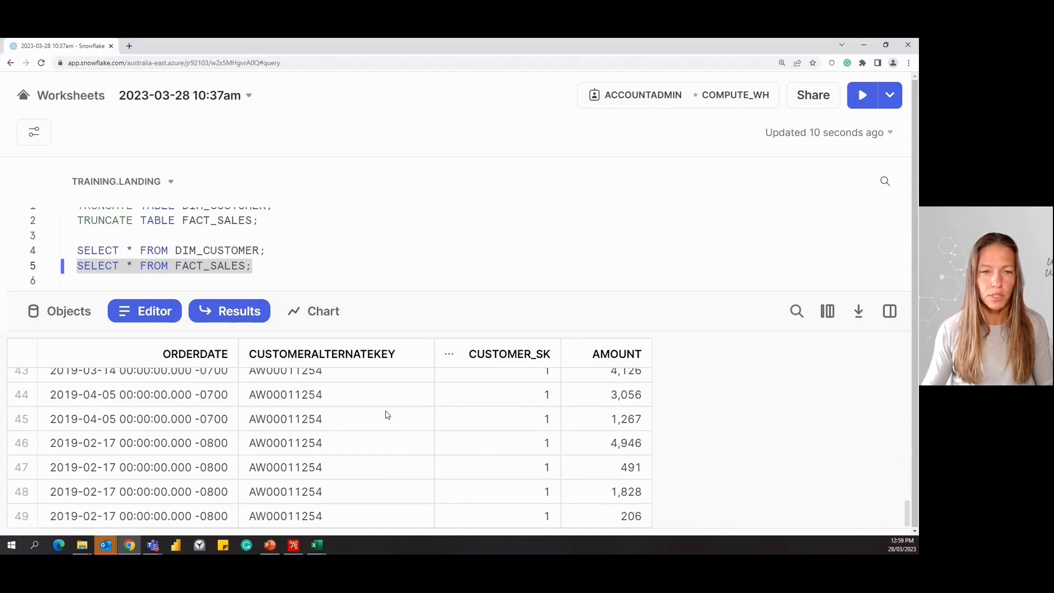
pyautogui.scroll(5, 388, 415)
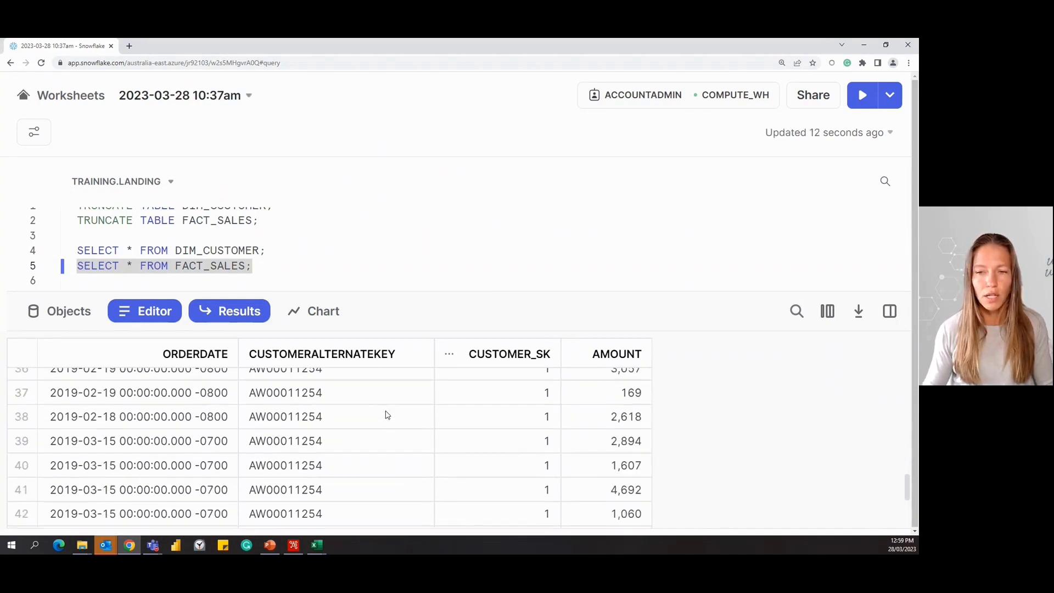
pyautogui.scroll(2, 388, 415)
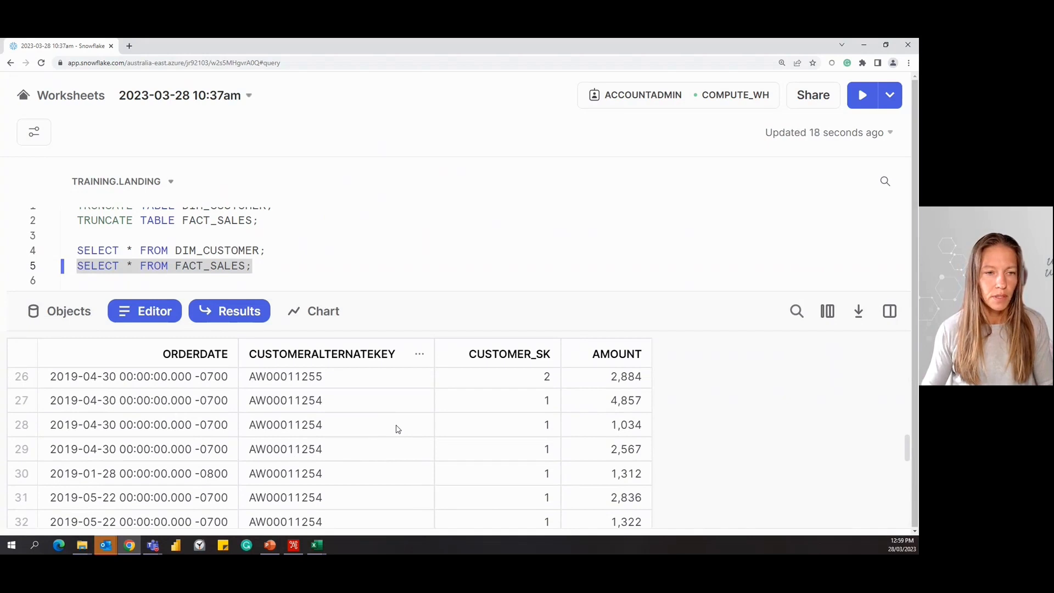
pyautogui.scroll(10, 399, 429)
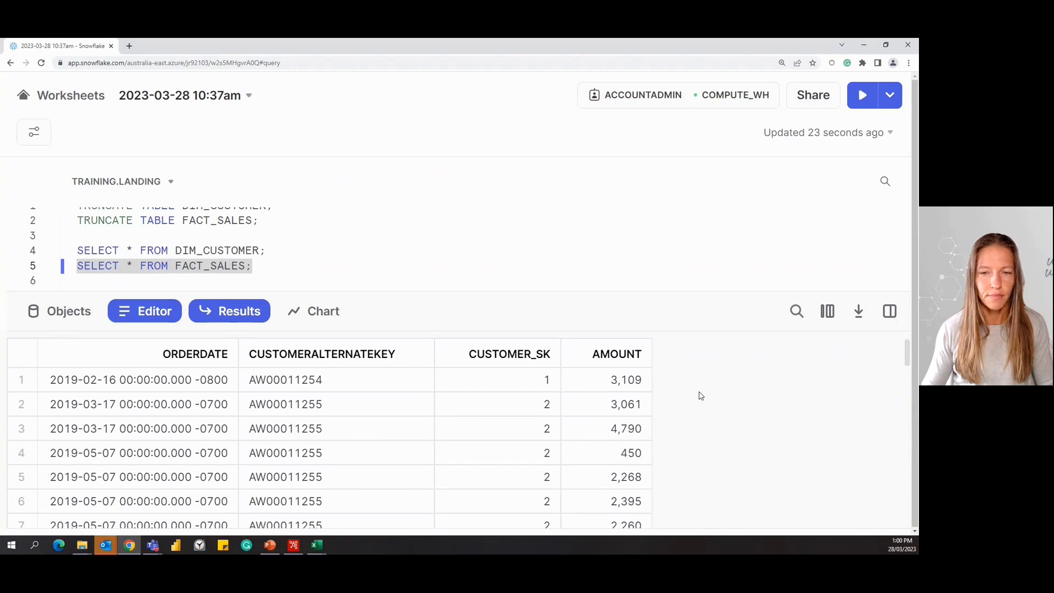
# Run the query joining FACT_SALES to DIM_CUSTOMER that sums AMOUNT by city and order year.
pyautogui.scroll(-3, 402, 237)
pyautogui.scroll(3, 402, 237)
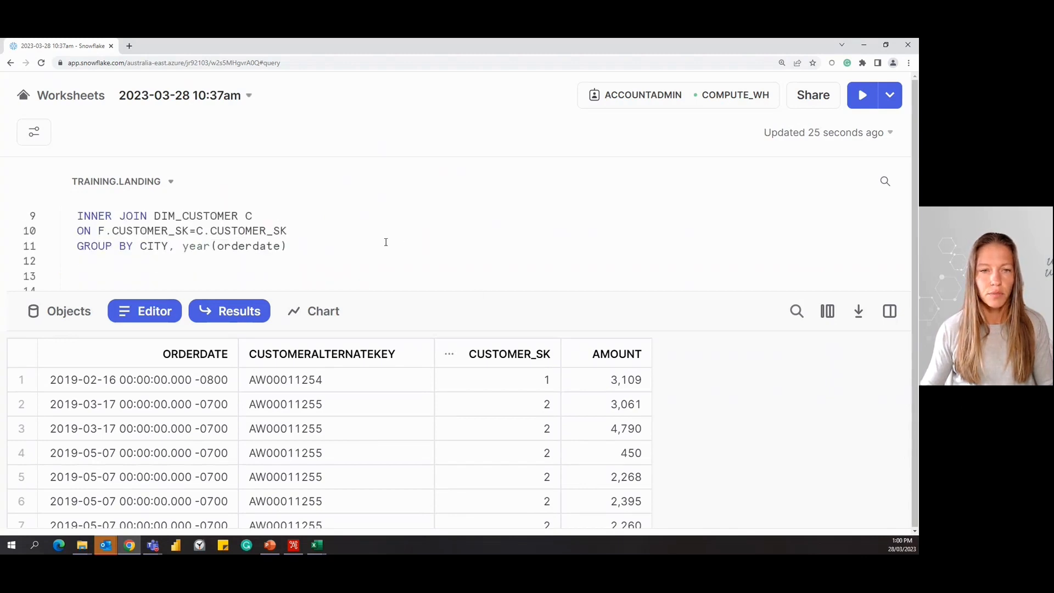
pyautogui.scroll(-1, 385, 243)
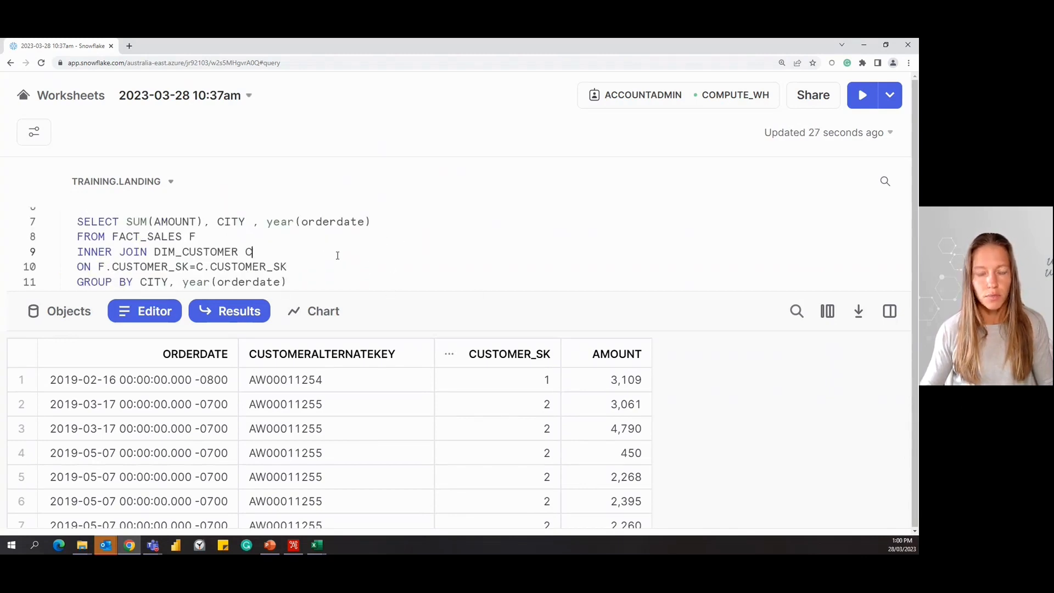
pyautogui.hotkey('ctrl', 'Return')
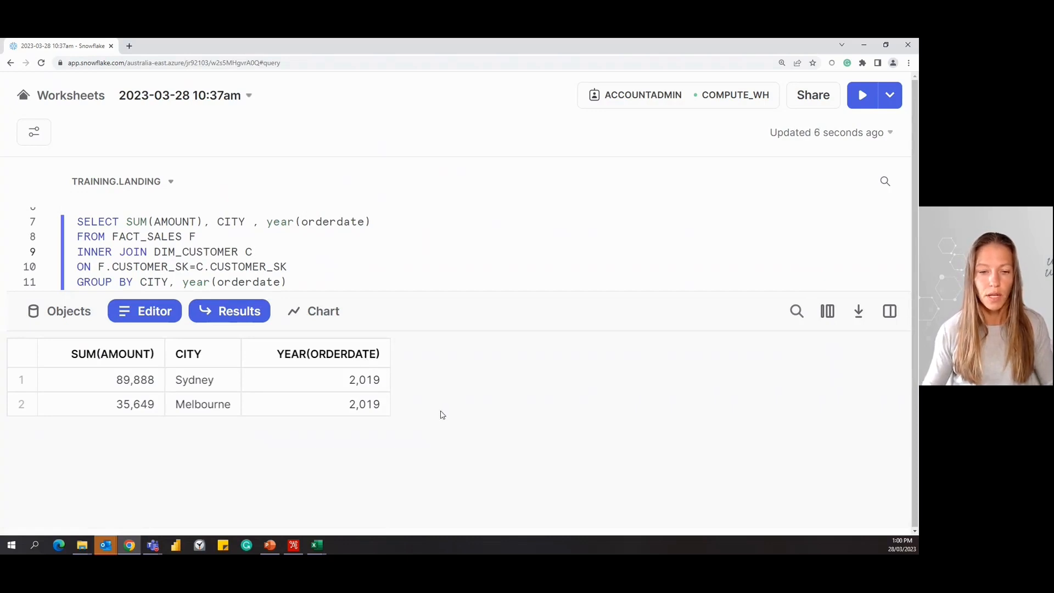
# Switch to the customers file in Excel and set the second customer's city in cell E3 to Canberra.
pyautogui.moveTo(320, 547)
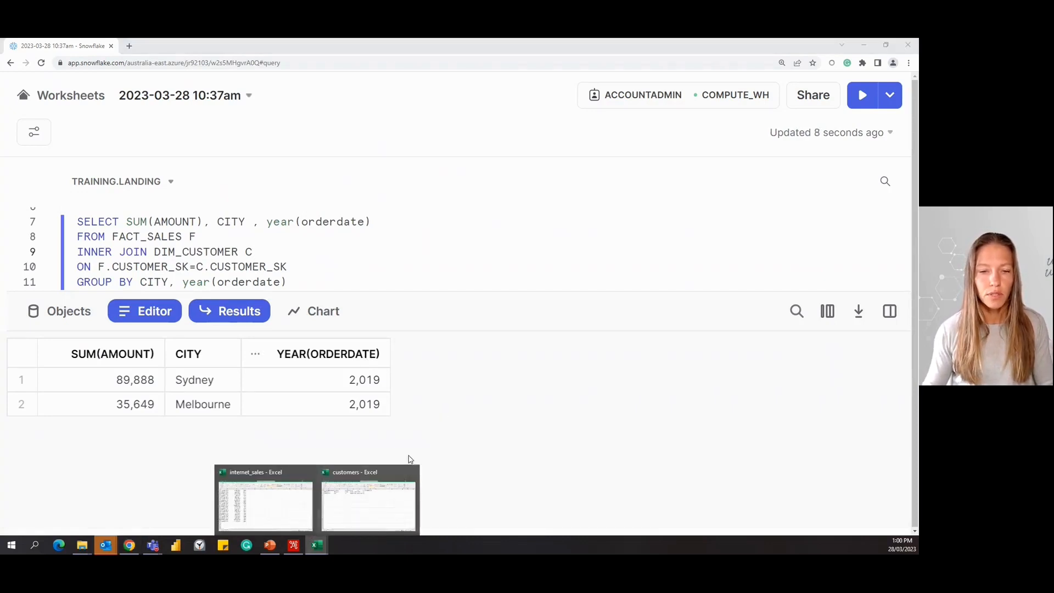
pyautogui.click(382, 499)
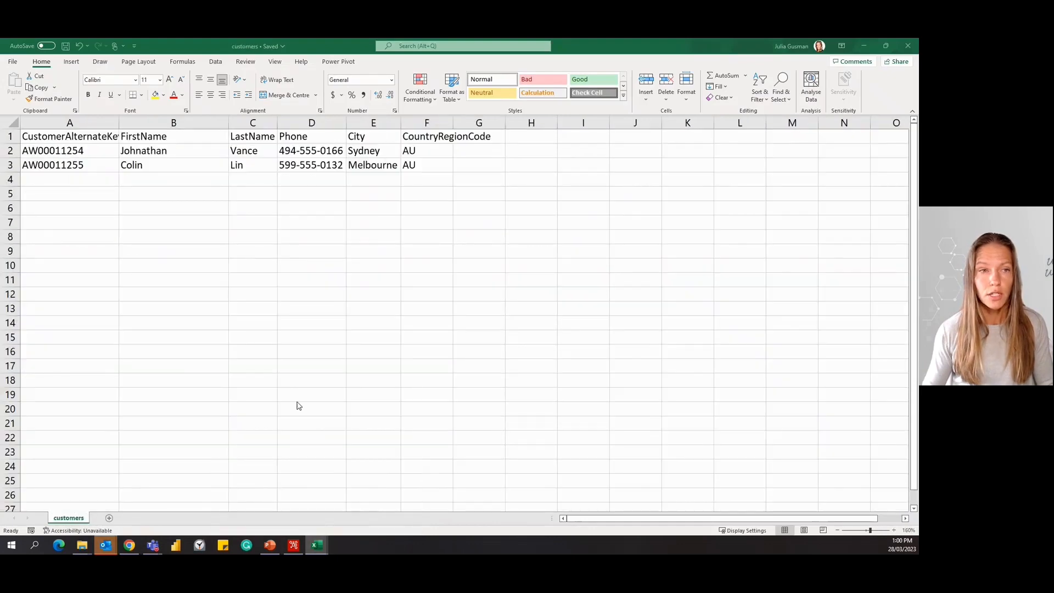
pyautogui.click(365, 166)
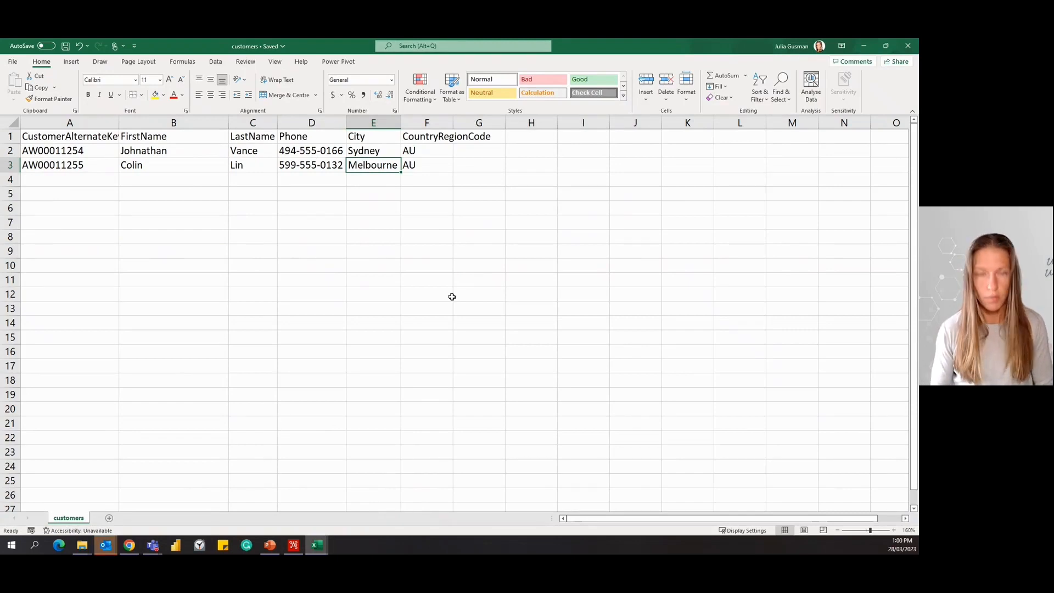
pyautogui.write('Canberra')
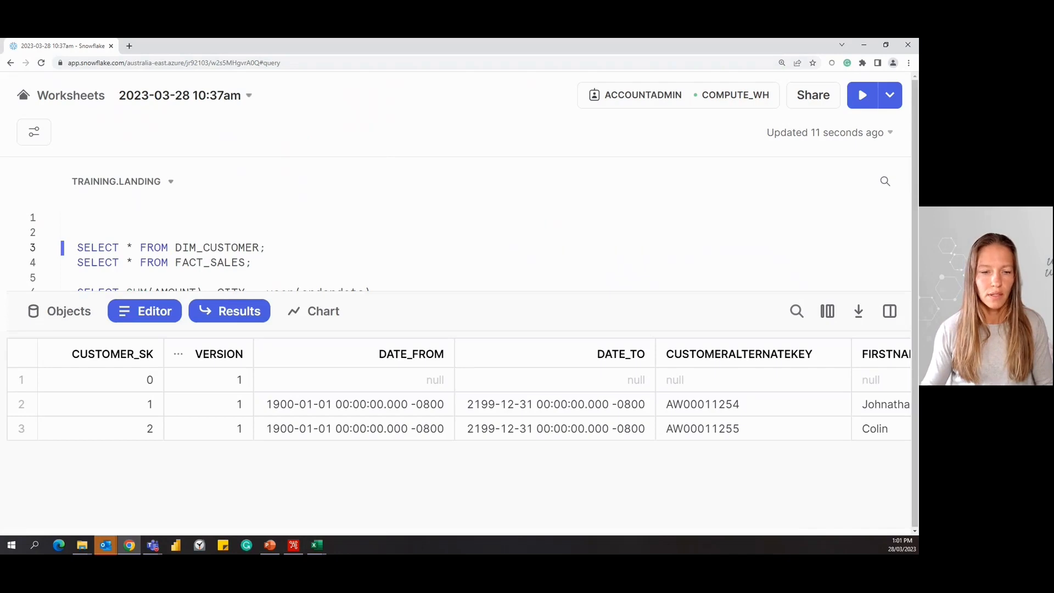
# Switch to Pentaho and run the DEMO_DIM_CUSTOMER transformation on the edited customer data with the Pentaho local configuration.
pyautogui.click(293, 545)
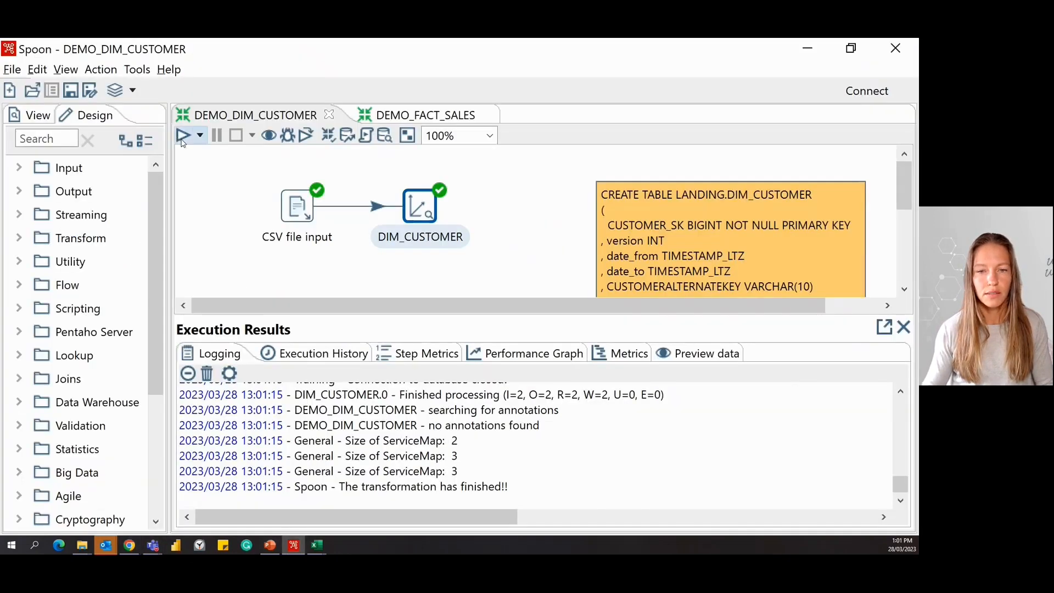
pyautogui.click(181, 135)
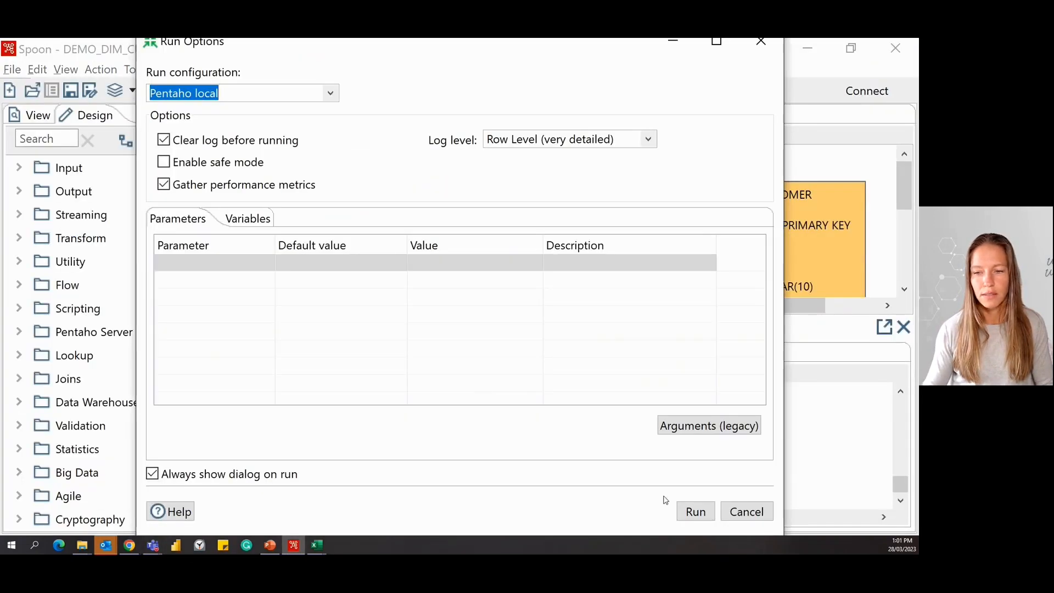
pyautogui.click(695, 512)
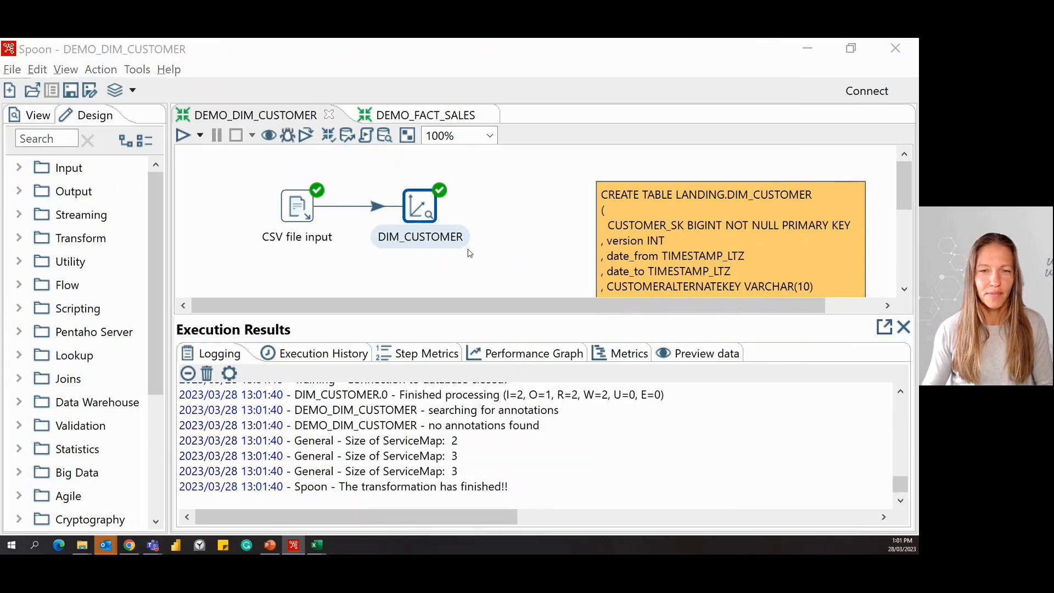
# Switch to Snowflake, rerun the DIM_CUSTOMER query and compare the changed customer's versions, date ranges and attributes, hiding the query statistics.
pyautogui.hotkey('alt', 'Tab')
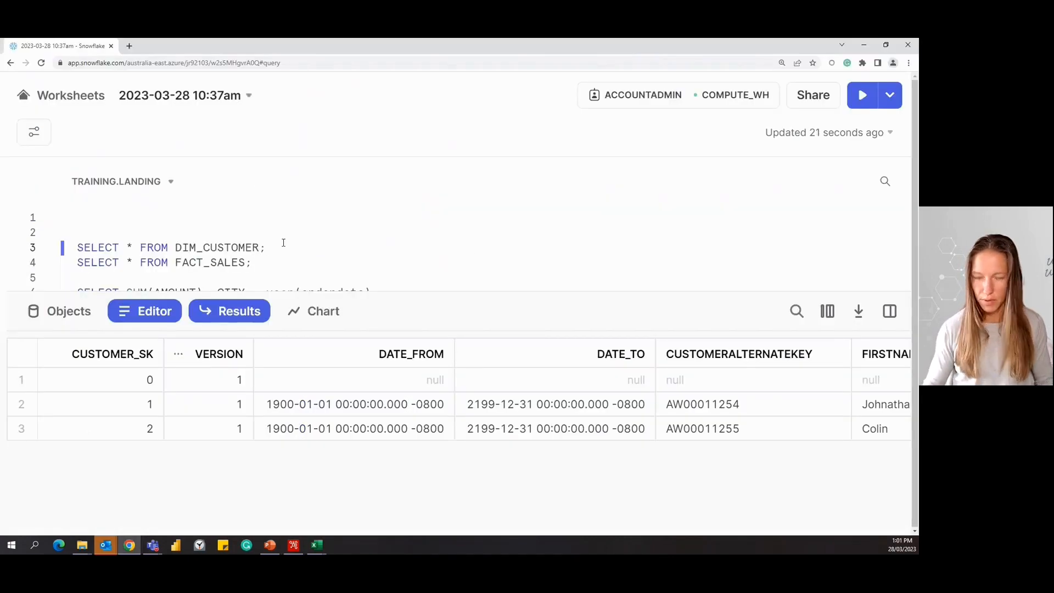
pyautogui.hotkey('ctrl', 'Return')
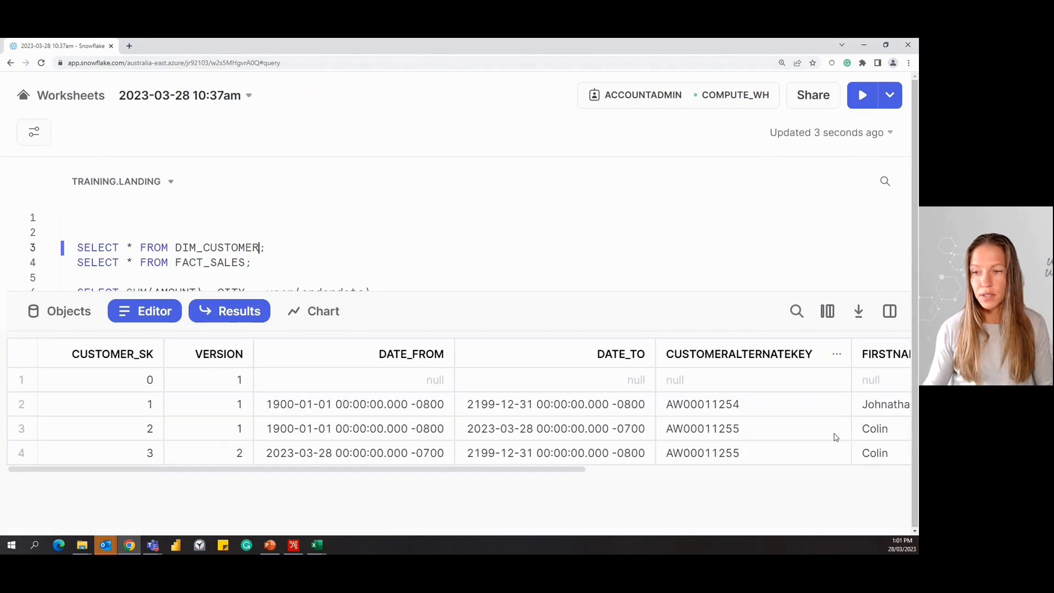
pyautogui.moveTo(551, 471); pyautogui.dragTo(577, 473)
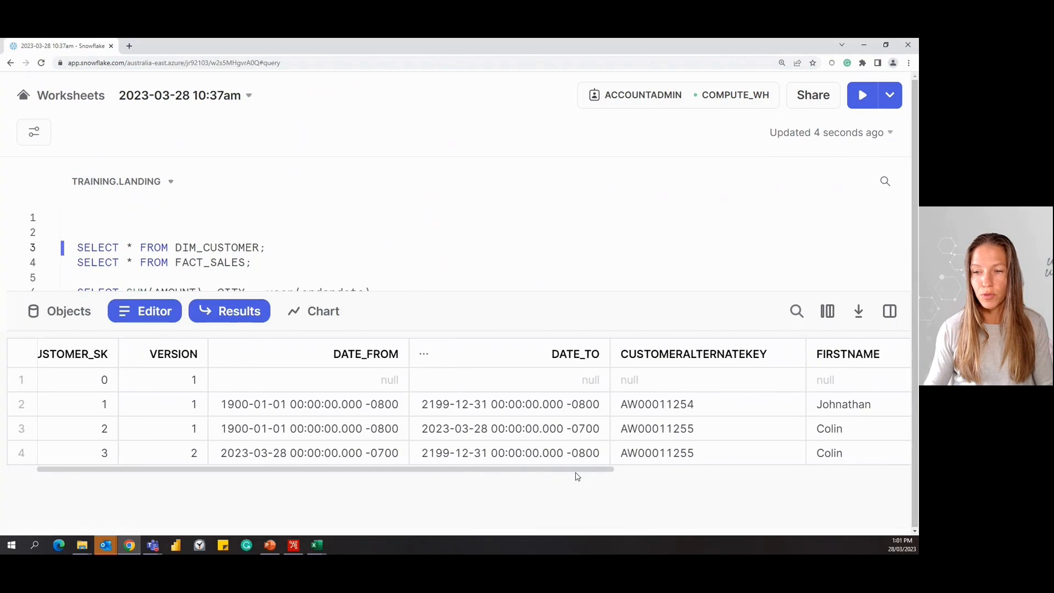
pyautogui.click(827, 441)
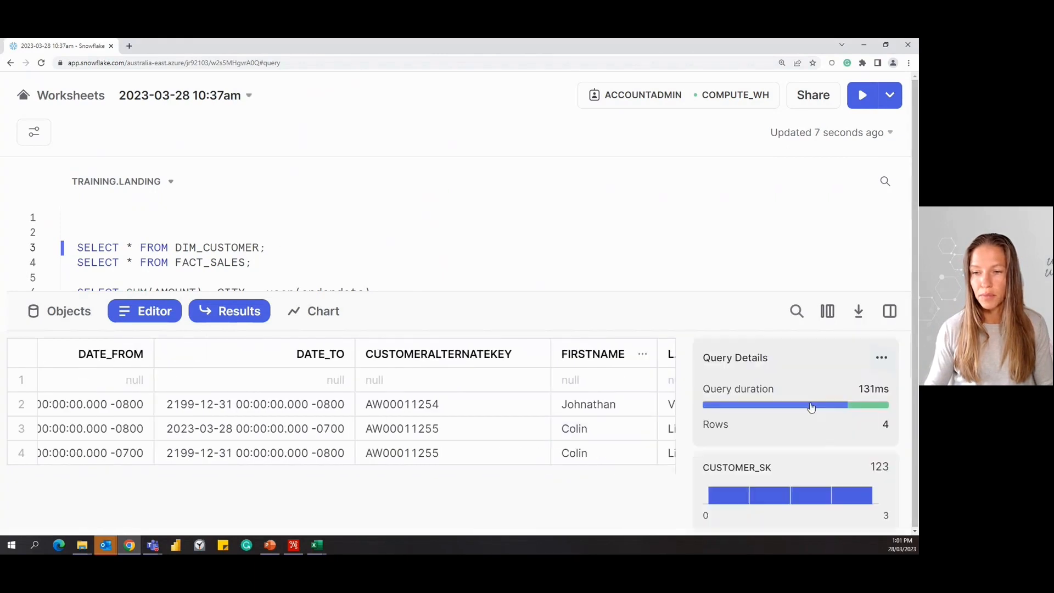
pyautogui.click(889, 310)
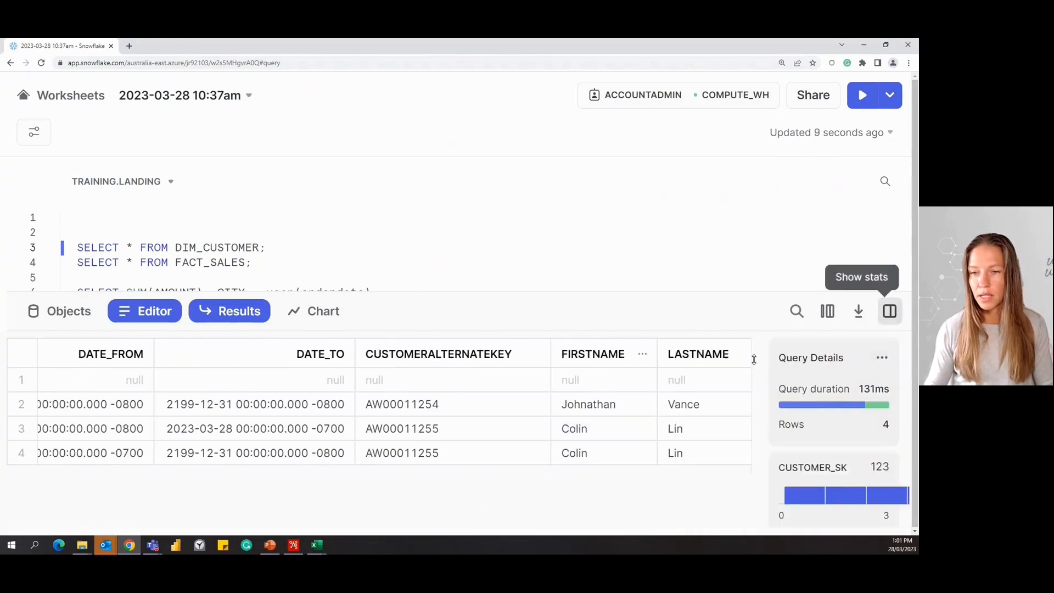
pyautogui.moveTo(593, 471); pyautogui.dragTo(377, 470)
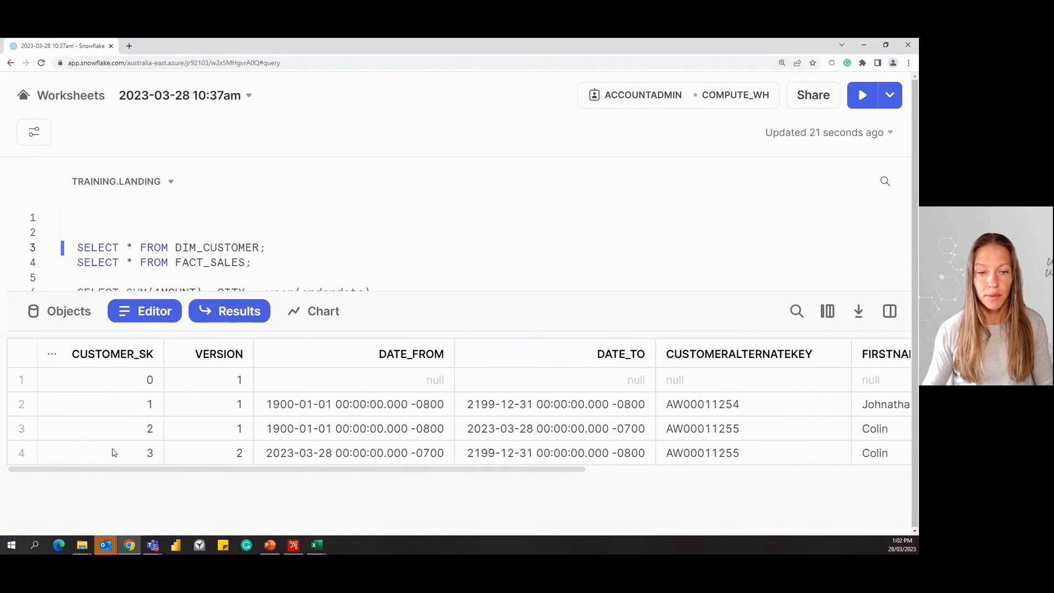
# Switch to Pentaho and run the DEMO_FACT_SALES transformation with the Pentaho local configuration.
pyautogui.click(294, 546)
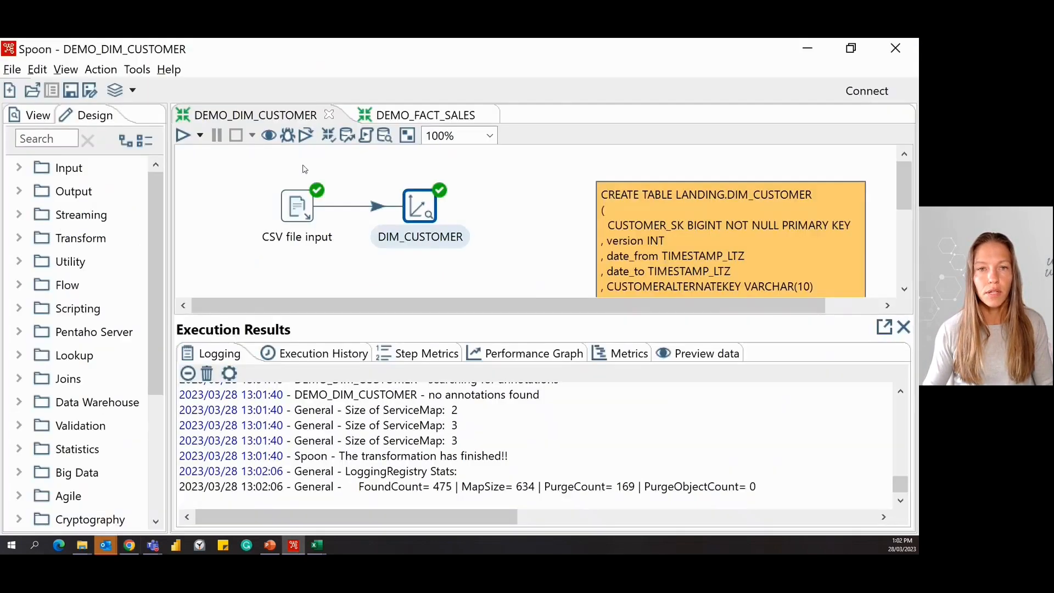
pyautogui.click(430, 119)
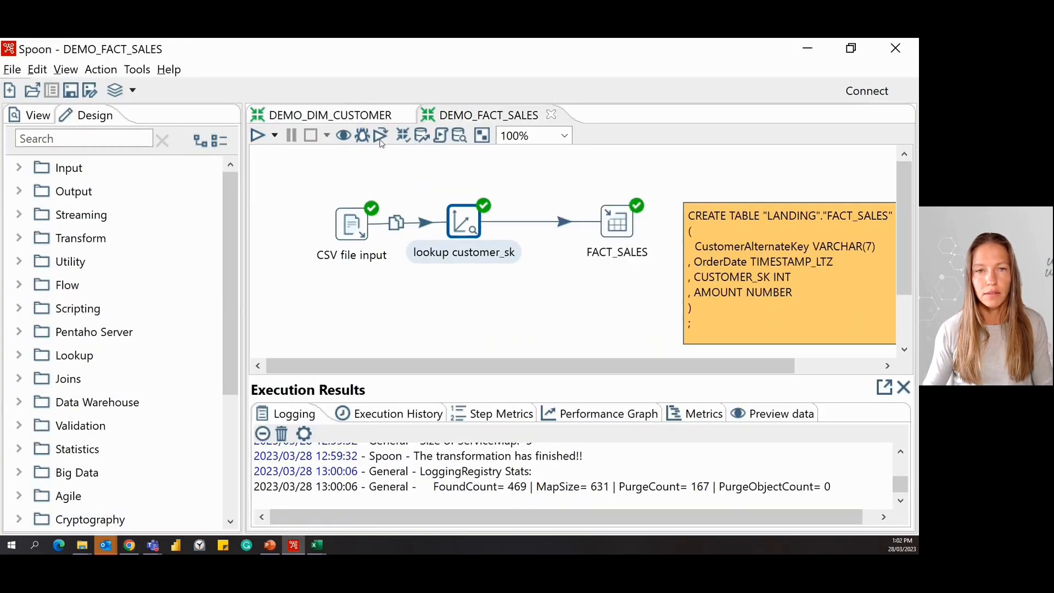
pyautogui.click(258, 137)
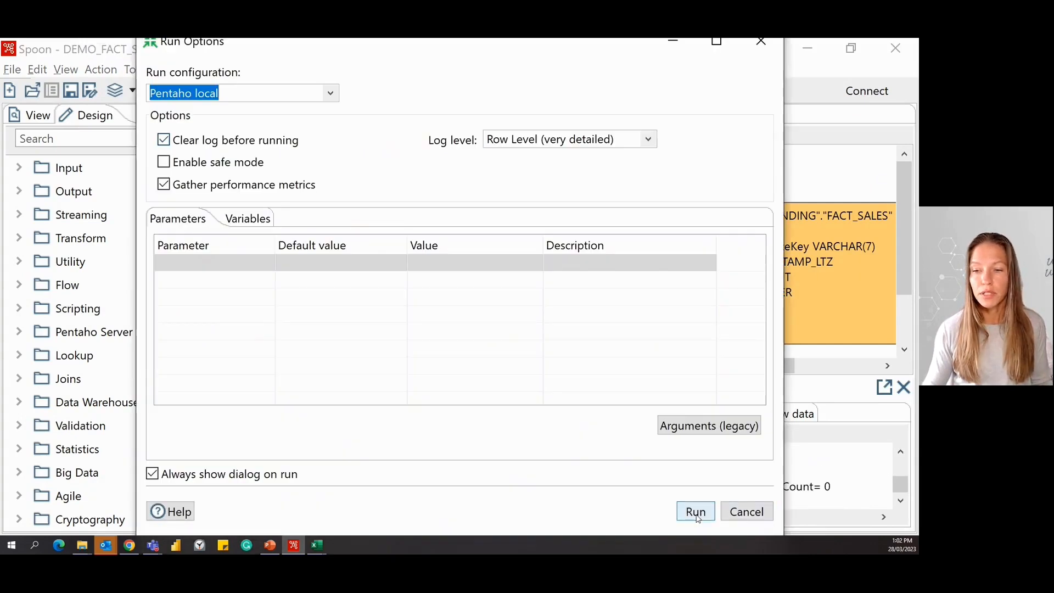
pyautogui.click(696, 511)
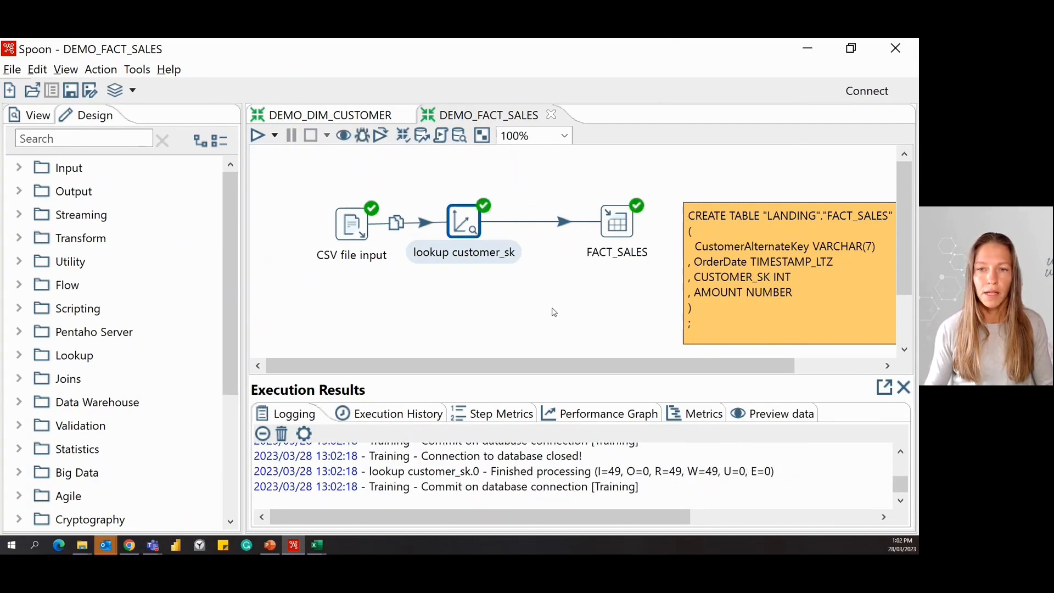
# Switch to Snowflake and rerun the query that sums AMOUNT by city and order year.
pyautogui.click(130, 545)
pyautogui.scroll(-2, 385, 240)
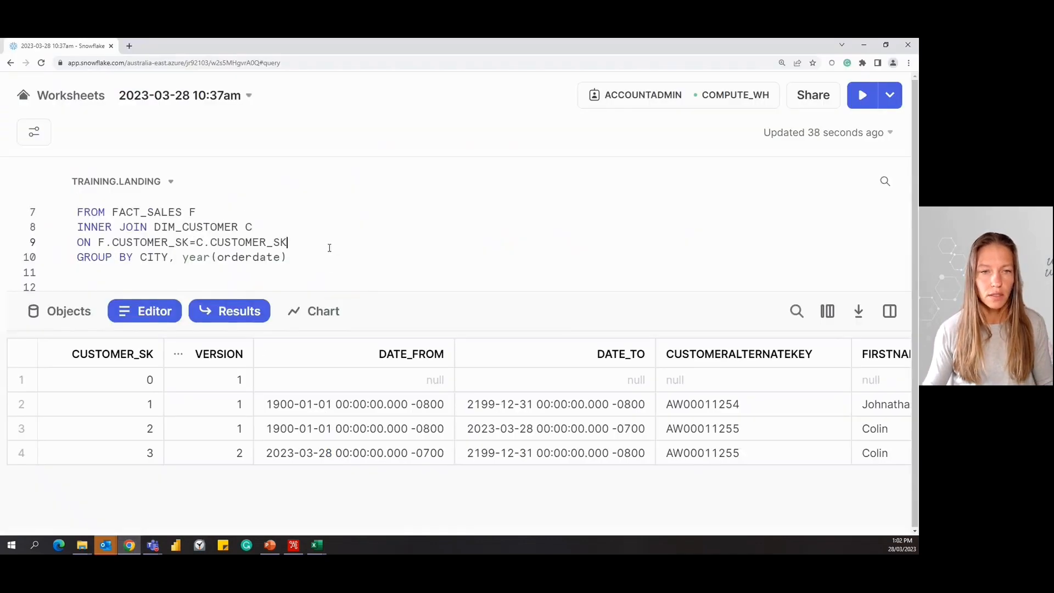
pyautogui.hotkey('ctrl', 'Return')
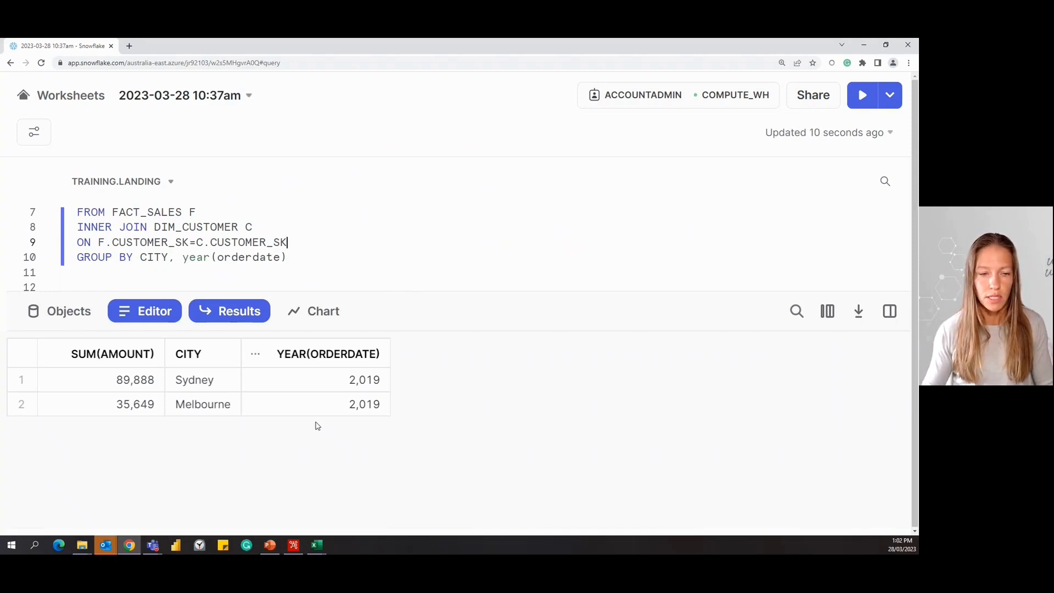
# Switch to the internet_sales file in Excel and copy the last sales record, A50:C50, into row 51.
pyautogui.moveTo(317, 545)
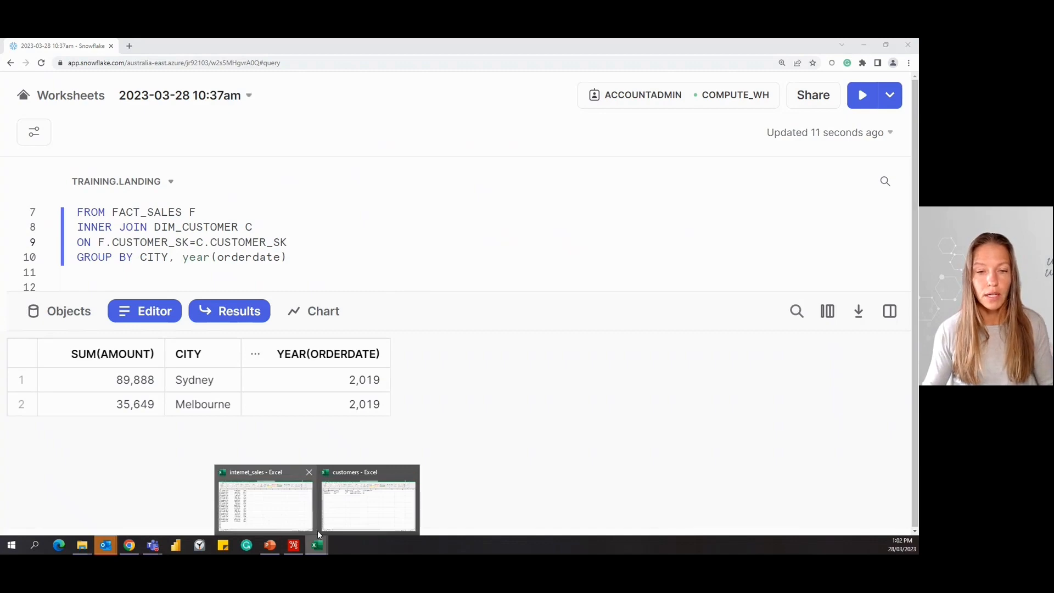
pyautogui.moveTo(350, 511)
pyautogui.click(264, 497)
pyautogui.click(131, 446)
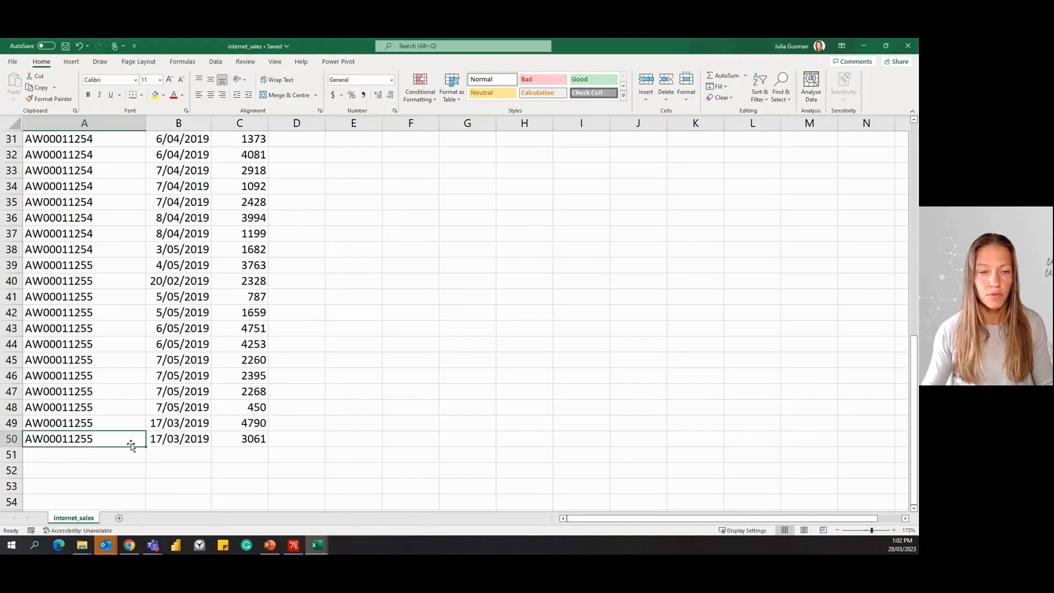
pyautogui.moveTo(133, 442); pyautogui.dragTo(242, 444)
pyautogui.hotkey('ctrl', 'c')
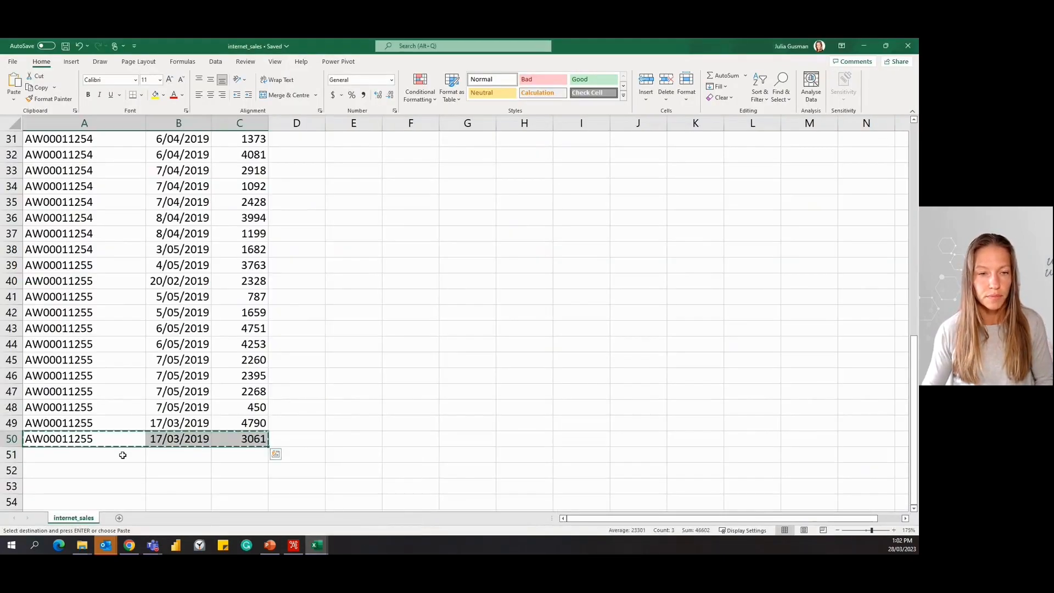
pyautogui.click(120, 453)
pyautogui.hotkey('ctrl', 'v')
# Set the order date in cell B51 to 17/04/2023 and save the internet_sales file.
pyautogui.doubleClick(204, 455)
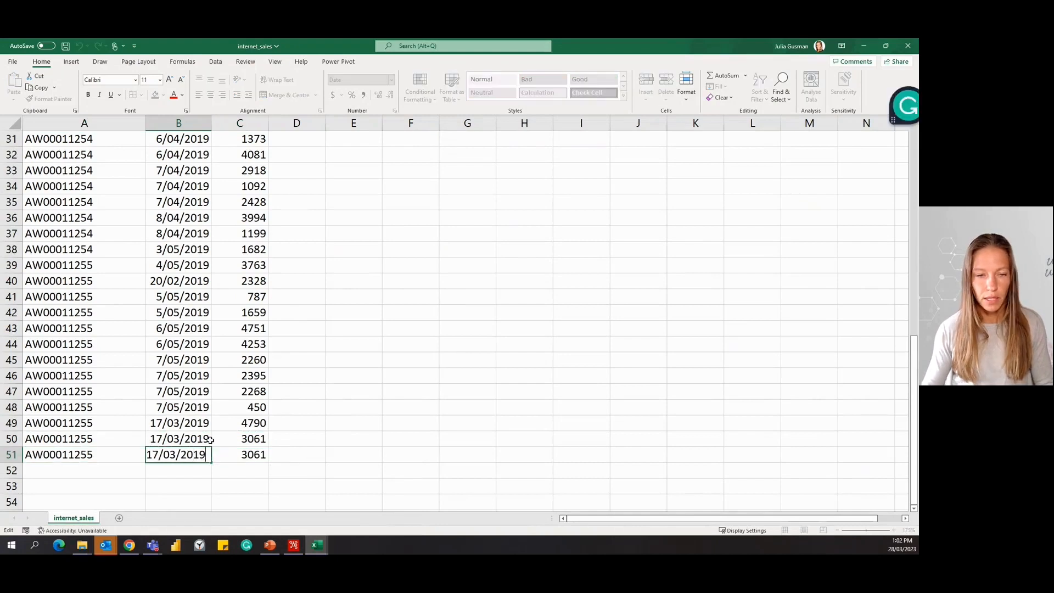
pyautogui.press('BackSpace')
pyautogui.press('BackSpace')
pyautogui.write('23')
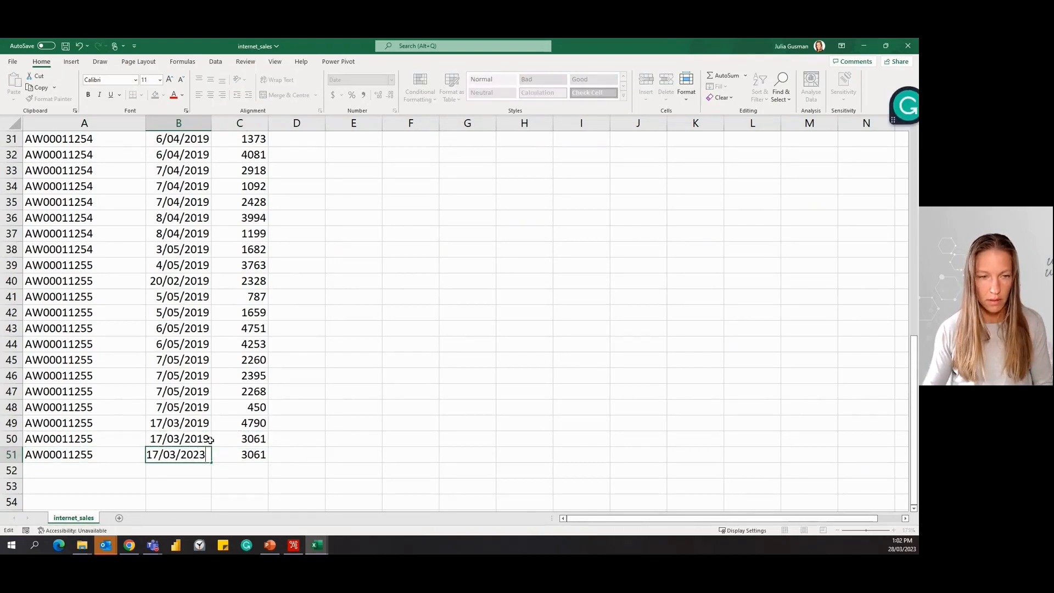
pyautogui.click(176, 455)
pyautogui.press('BackSpace')
pyautogui.write('4')
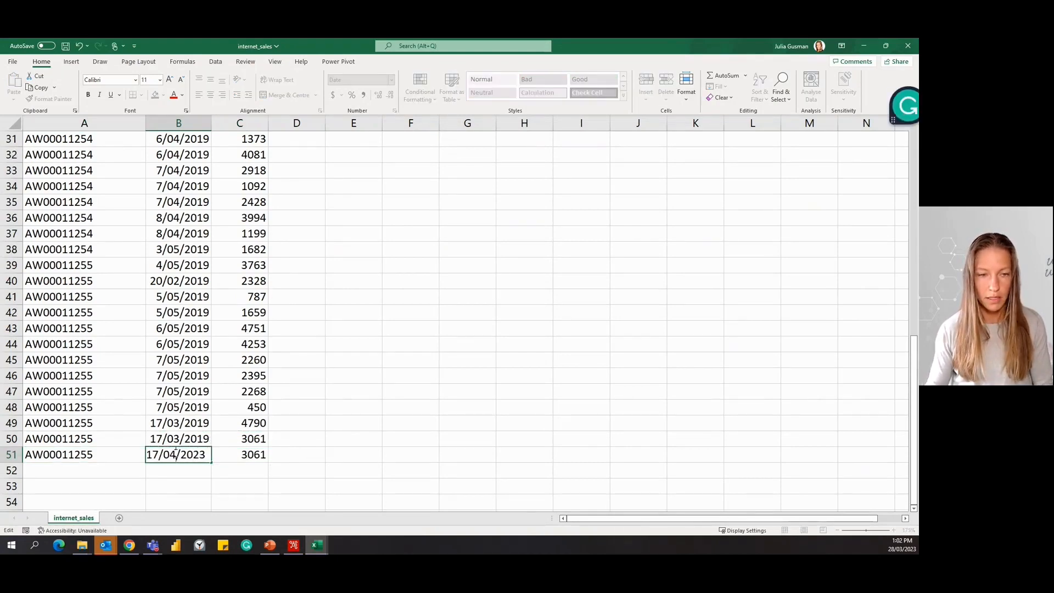
pyautogui.press('Return')
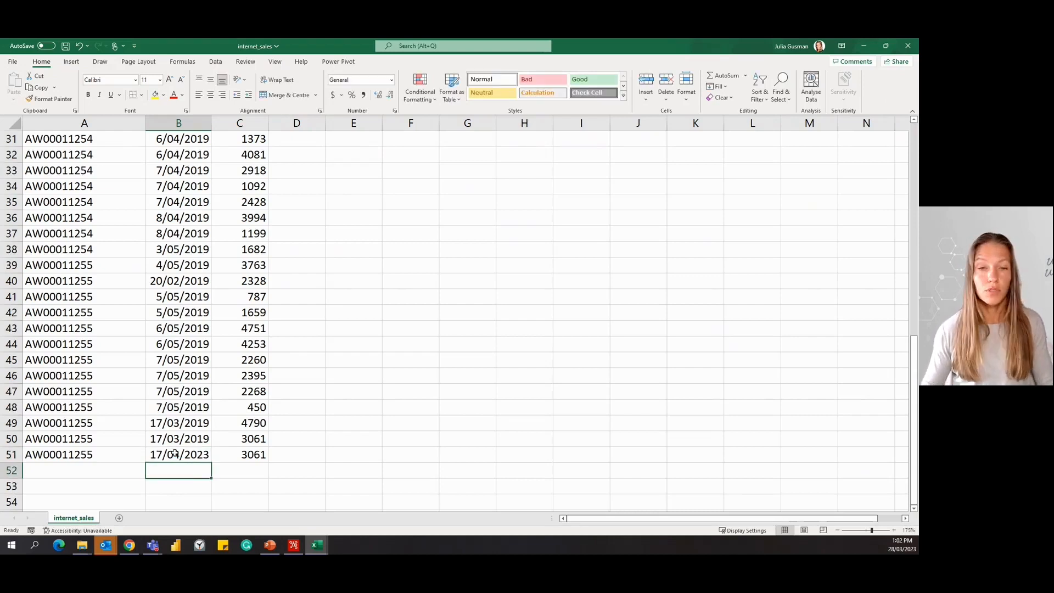
pyautogui.hotkey('ctrl', 's')
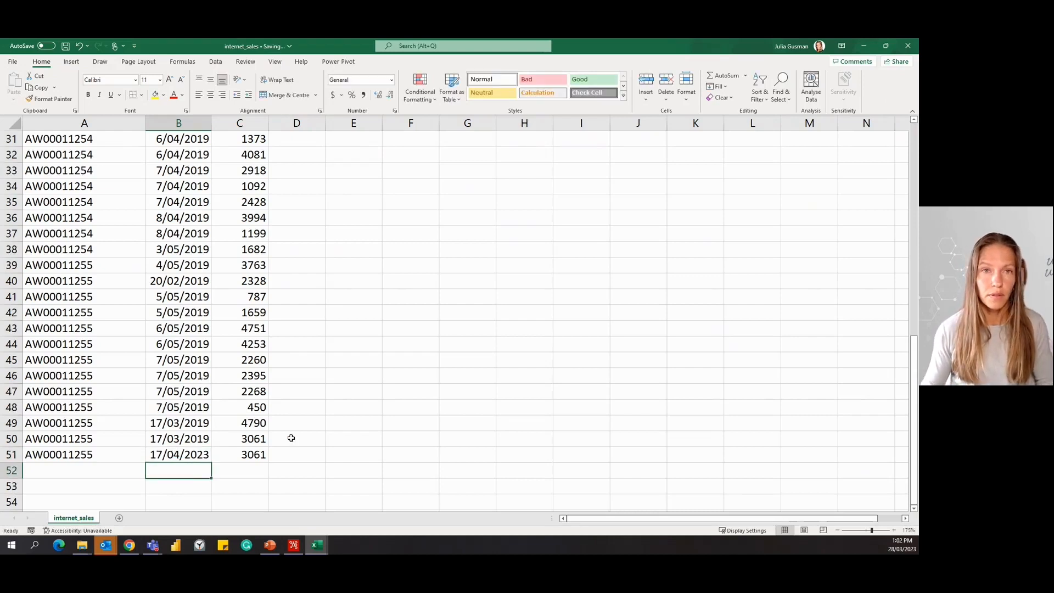
# Switch to Pentaho and rerun DEMO_FACT_SALES with the Pentaho local configuration to load the added sales record.
pyautogui.click(296, 548)
pyautogui.click(256, 134)
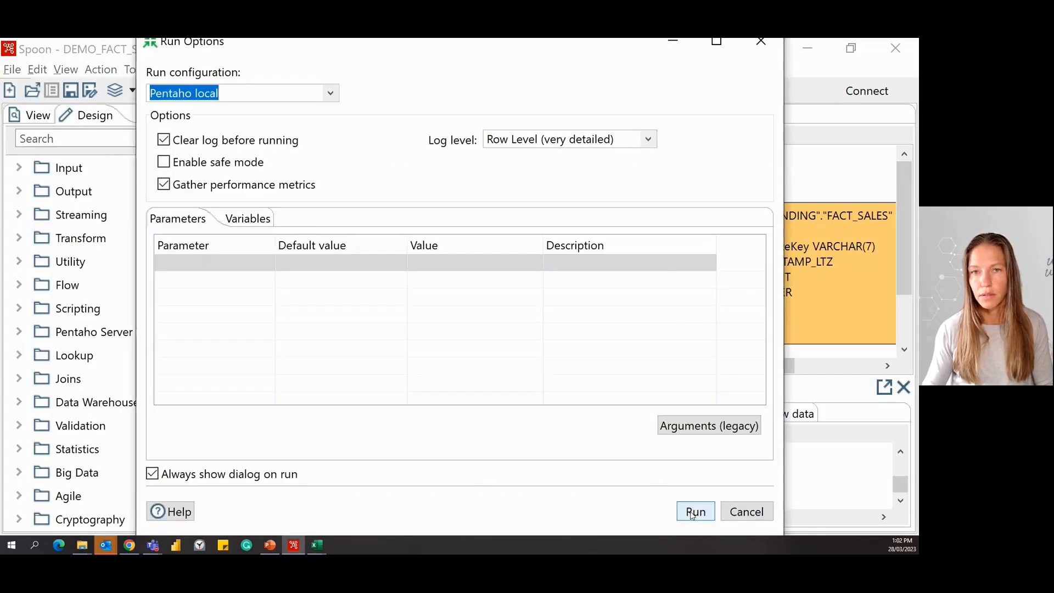
pyautogui.click(694, 512)
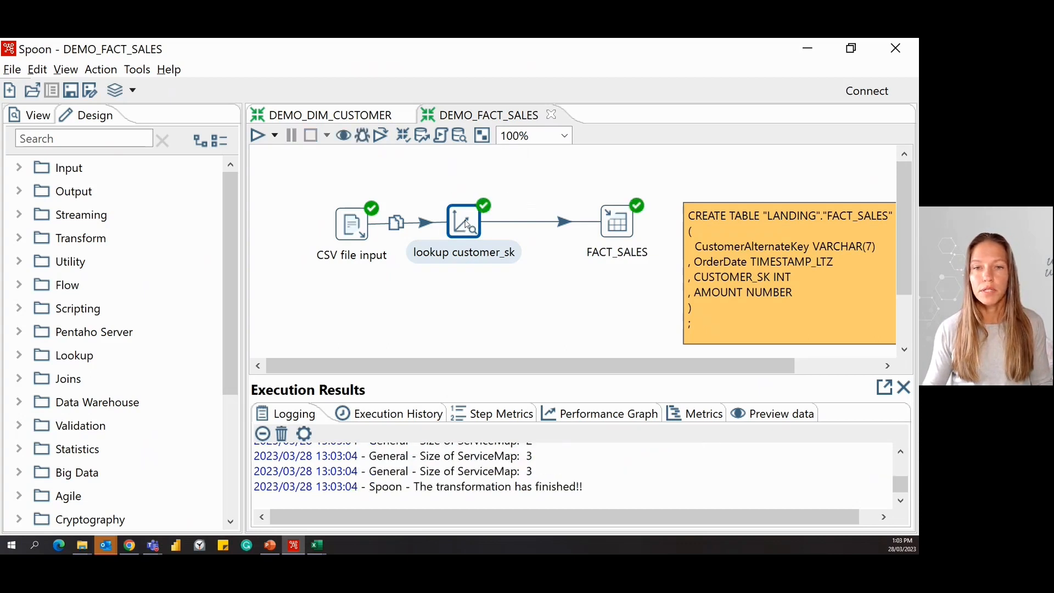
# Switch to Snowflake and rerun the sales-by-city-and-year query on the reloaded fact table.
pyautogui.moveTo(466, 225)
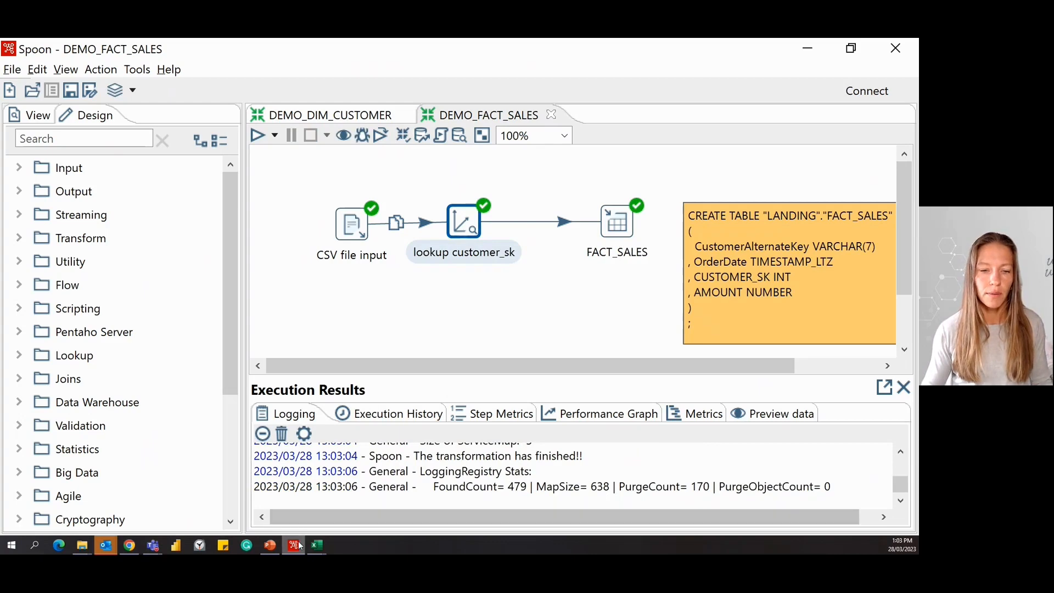
pyautogui.moveTo(300, 545)
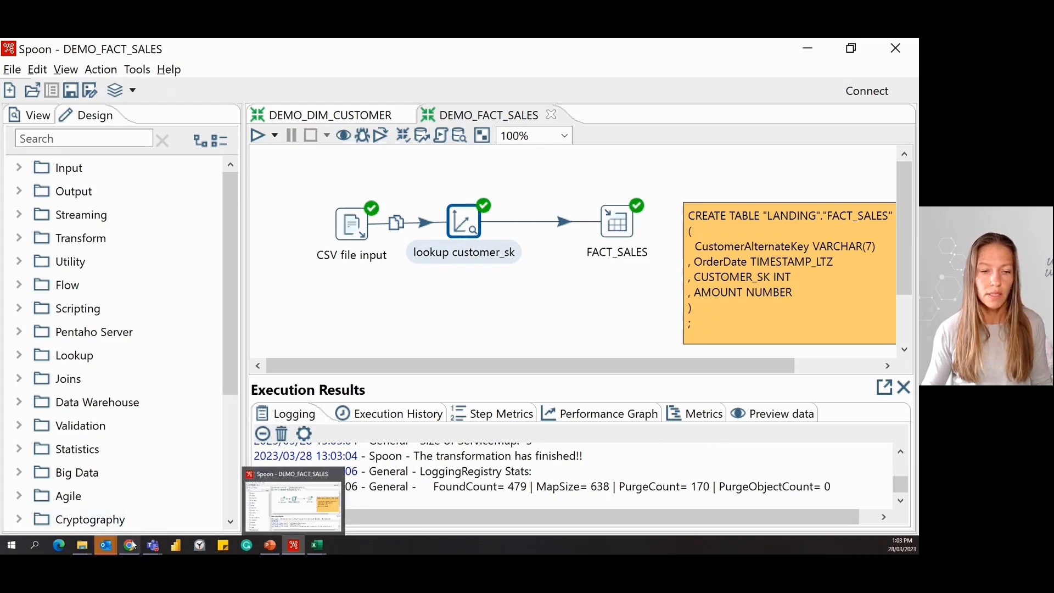
pyautogui.click(299, 545)
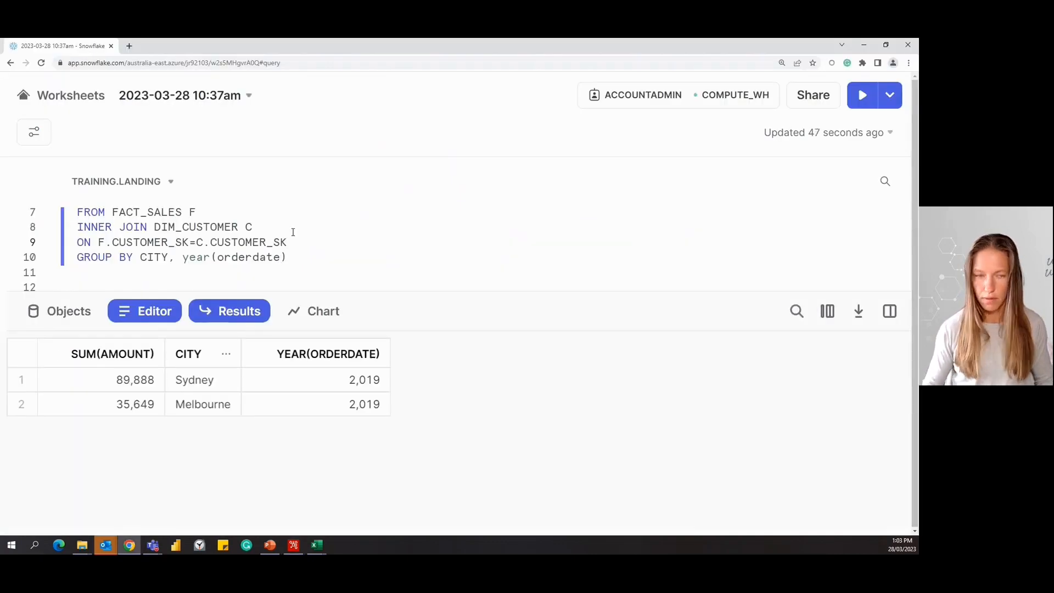
pyautogui.hotkey('ctrl', 'Return')
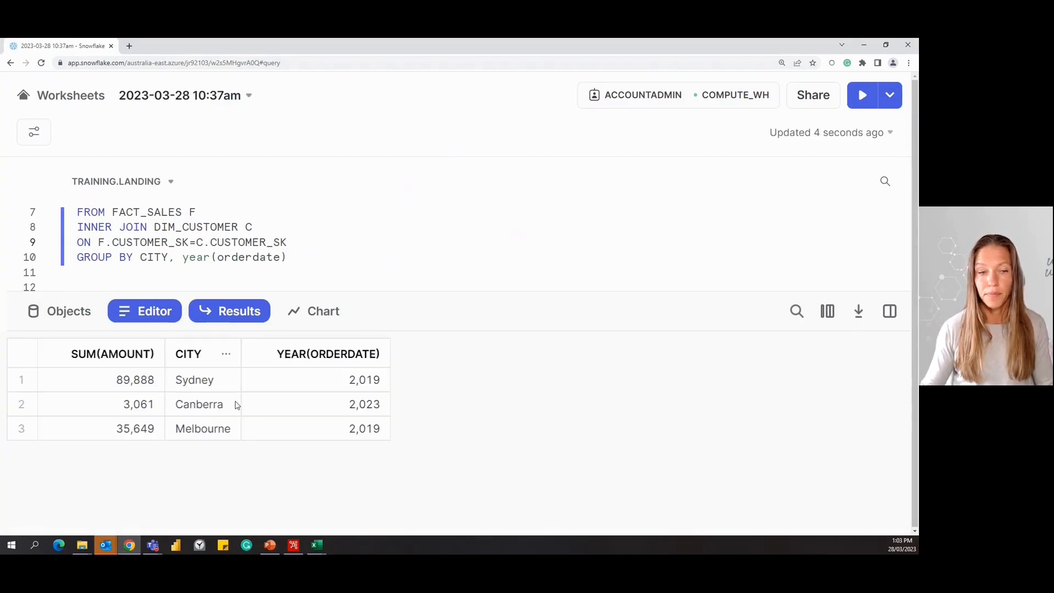
# Run the SELECT * FROM FACT_SALES query and inspect the CUSTOMER_SK value of the 2023-04-17 sale.
pyautogui.scroll(3, 337, 263)
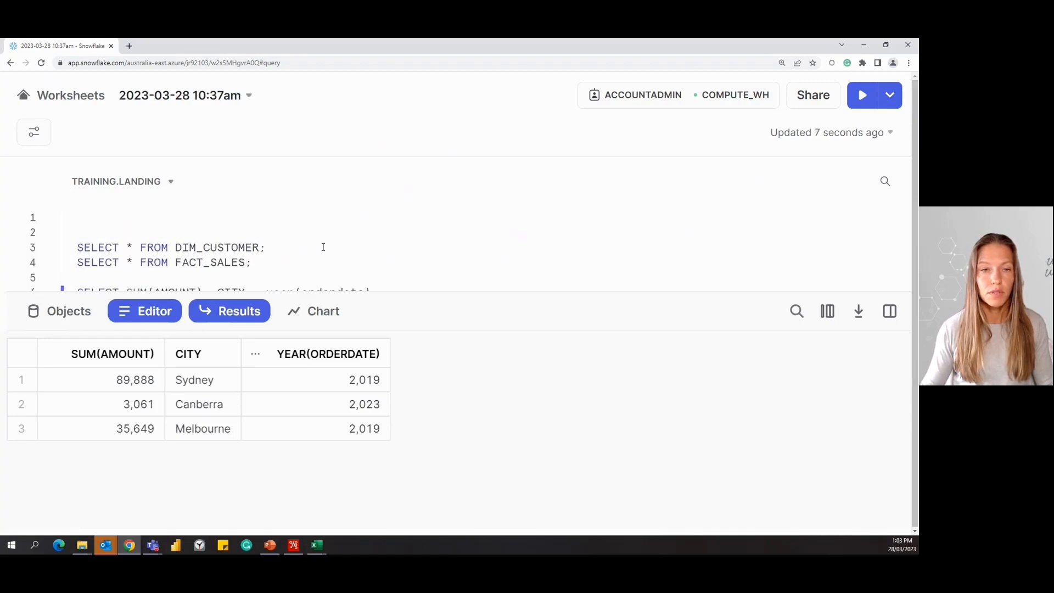
pyautogui.scroll(-1, 324, 247)
pyautogui.click(271, 213)
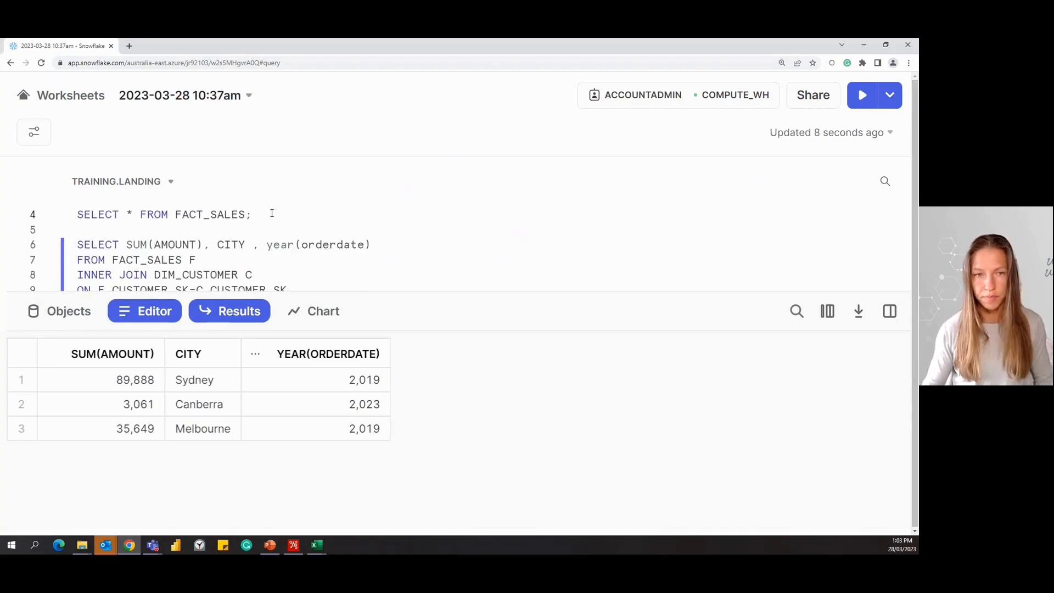
pyautogui.hotkey('ctrl', 'Return')
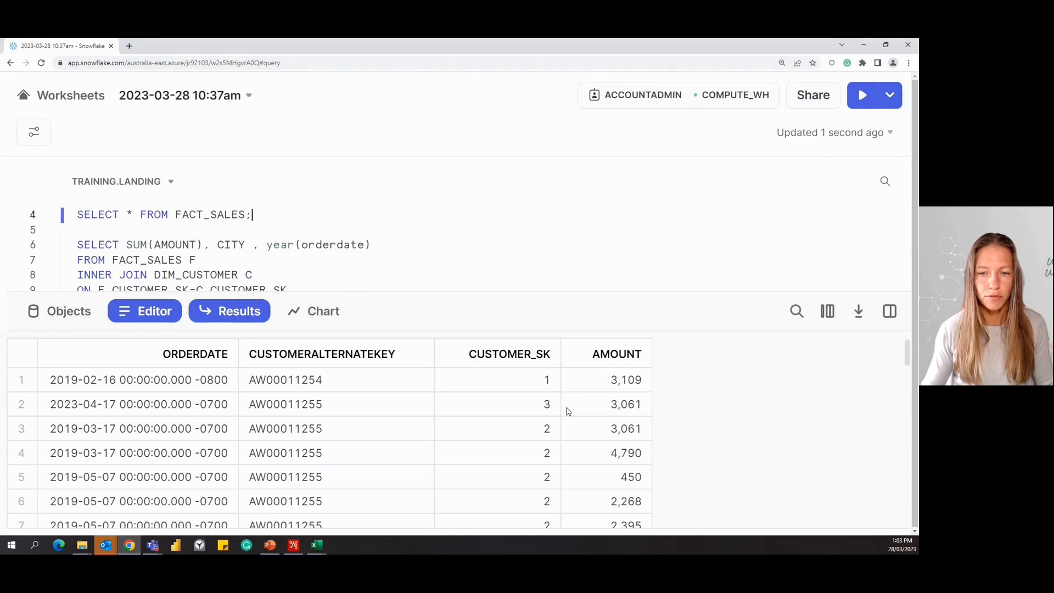
pyautogui.click(536, 409)
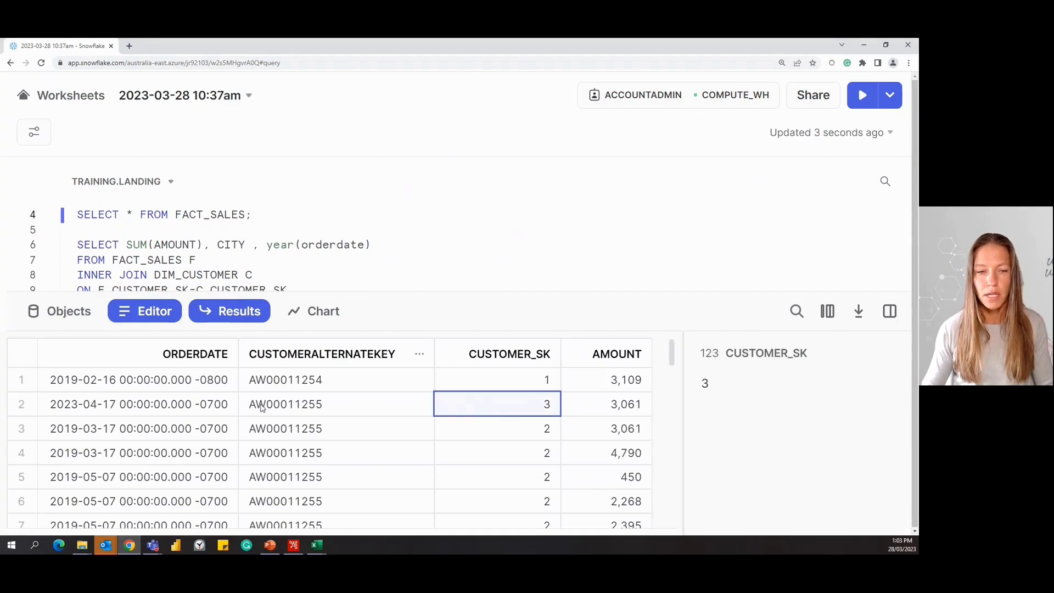